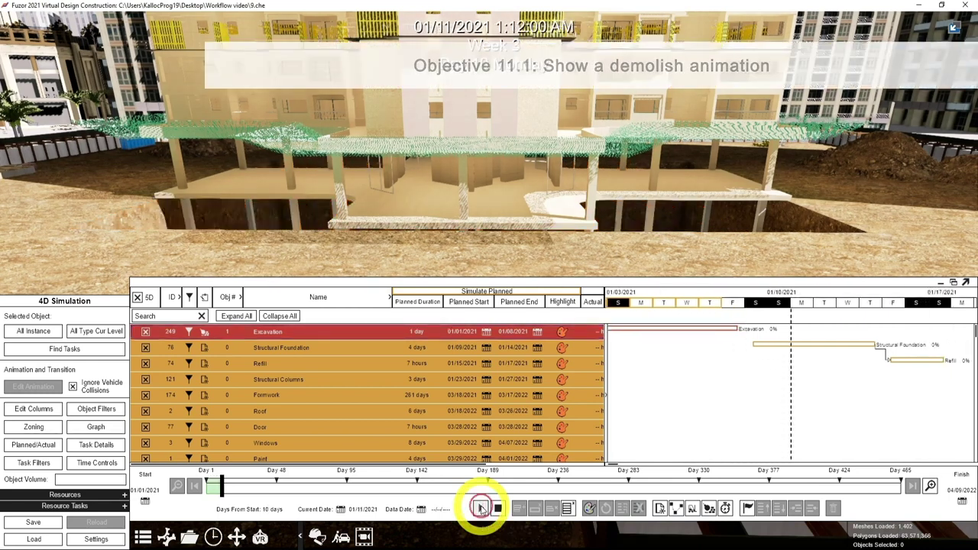
- Stop playback, add the excavation ground to the Excavation task, and make Excavation a Demolish task
{"action": "left_click", "coordinate": [481, 508]}
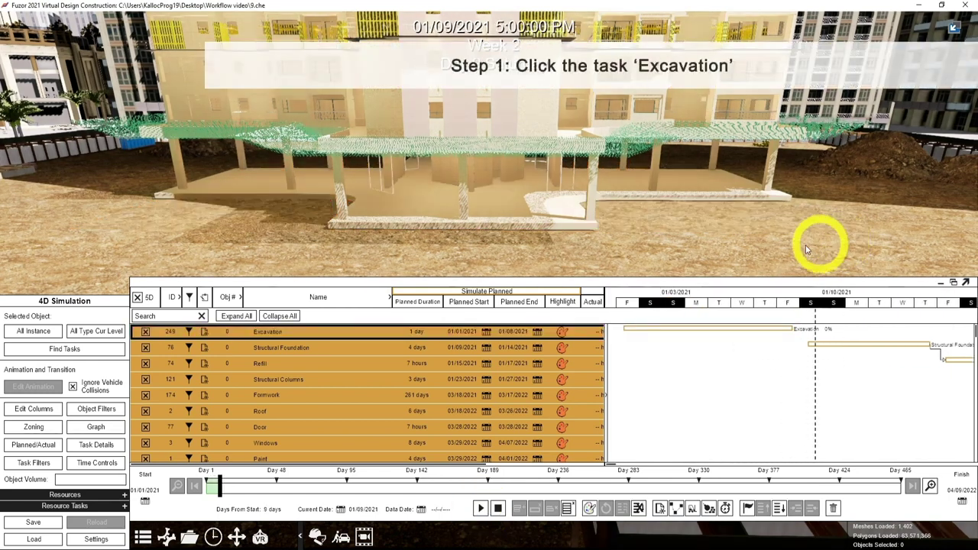
{"action": "left_click", "coordinate": [372, 332]}
{"action": "left_click", "coordinate": [311, 215]}
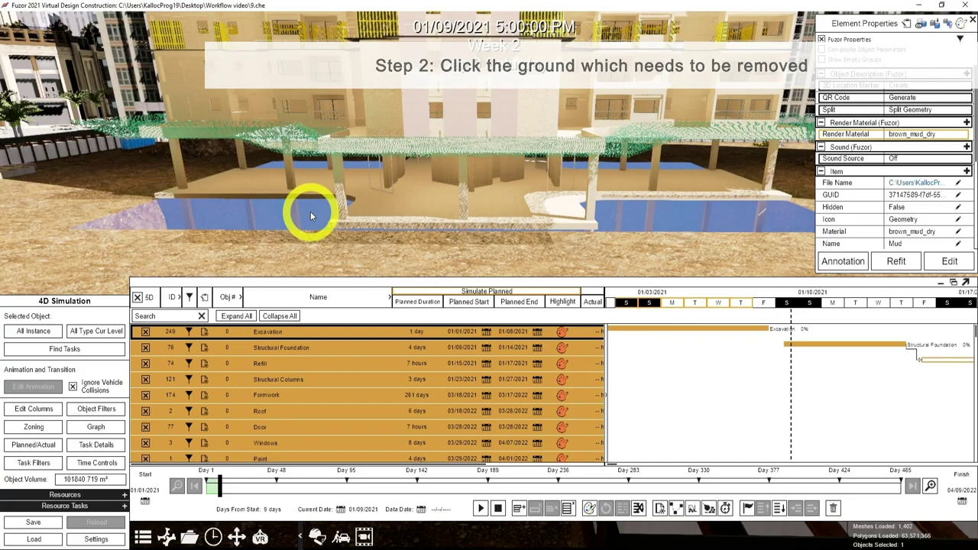
{"action": "left_click", "coordinate": [523, 515]}
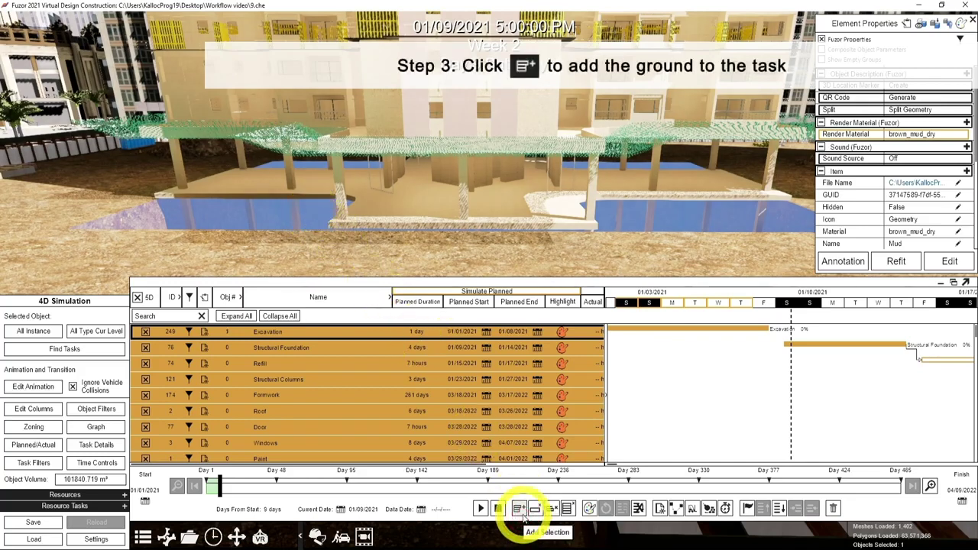
{"action": "left_click", "coordinate": [650, 249]}
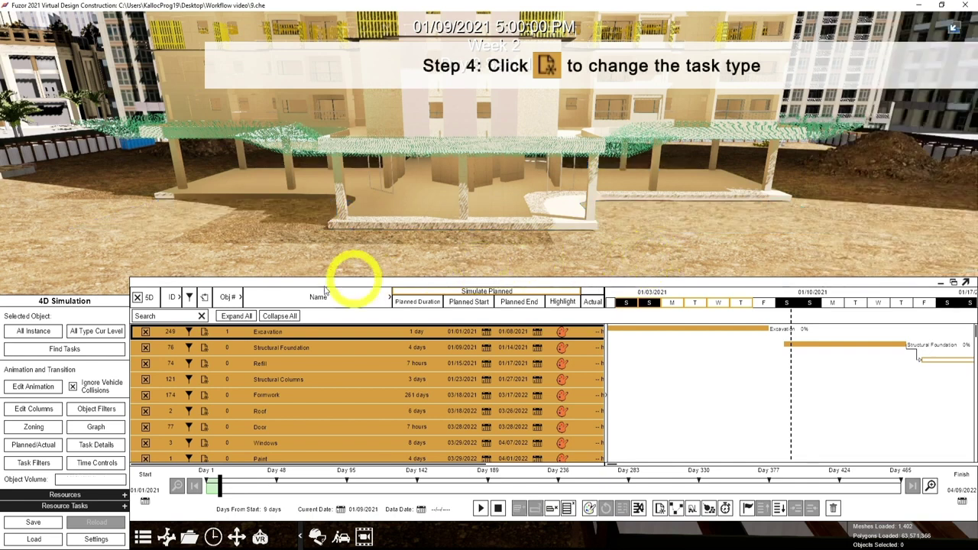
{"action": "left_click", "coordinate": [204, 334]}
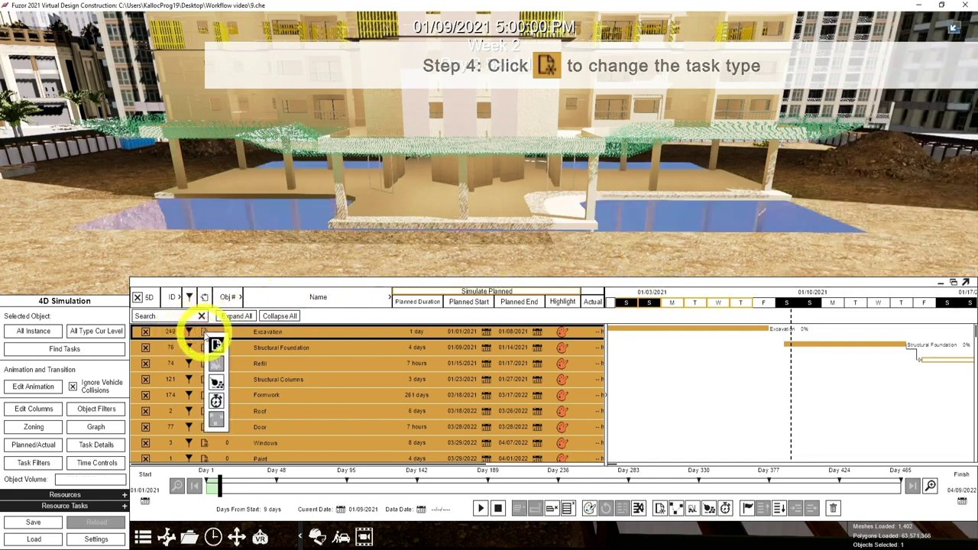
{"action": "left_click", "coordinate": [220, 386]}
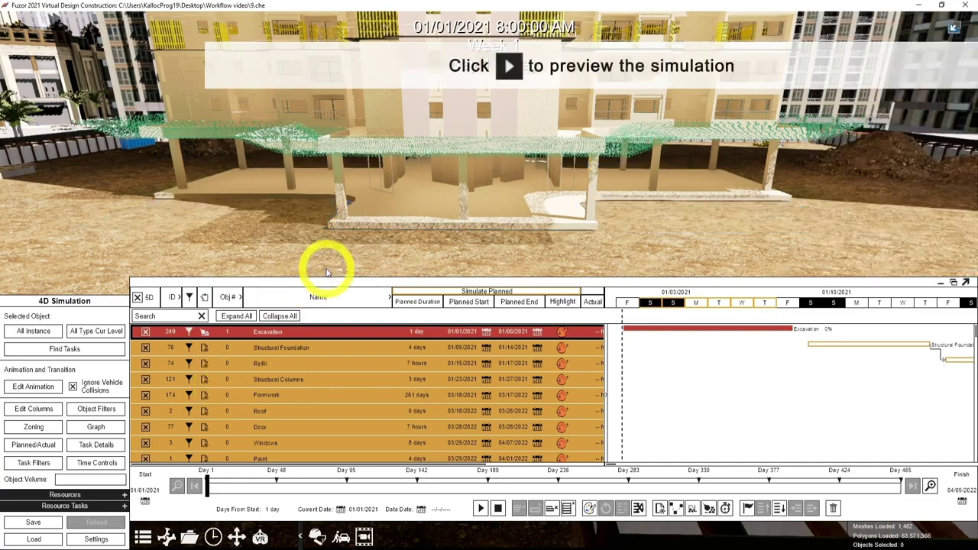
- Replay the simulation from the start, then show a footing's Structural Foundation category in Element Properties
{"action": "left_click", "coordinate": [191, 489]}
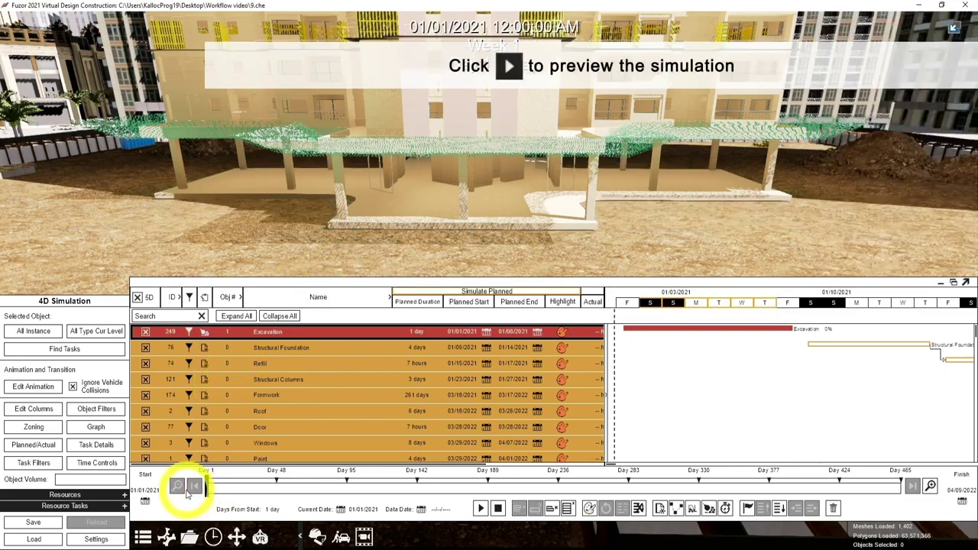
{"action": "left_click", "coordinate": [479, 508]}
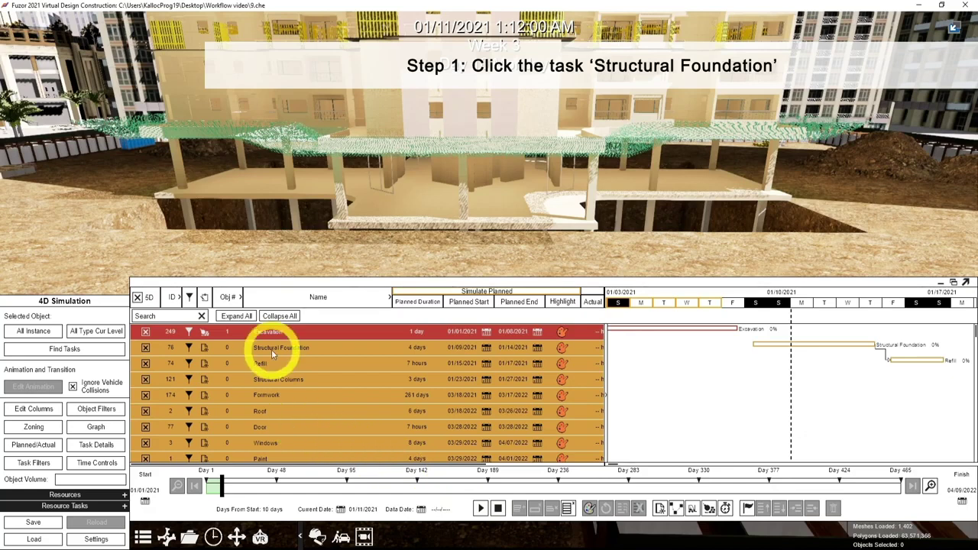
{"action": "left_click", "coordinate": [271, 349]}
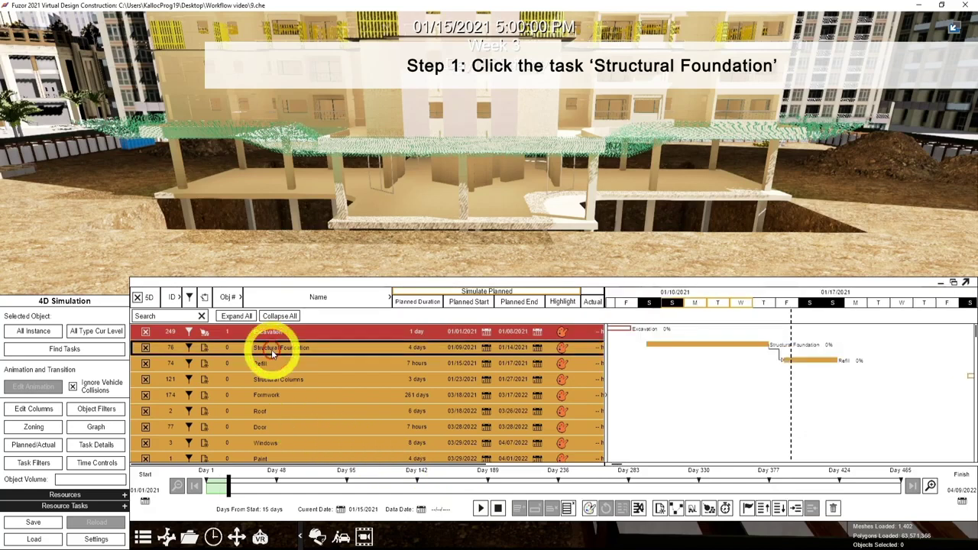
{"action": "left_click", "coordinate": [298, 216]}
{"action": "scroll", "coordinate": [917, 191], "scroll_direction": "down", "scroll_amount": 2}
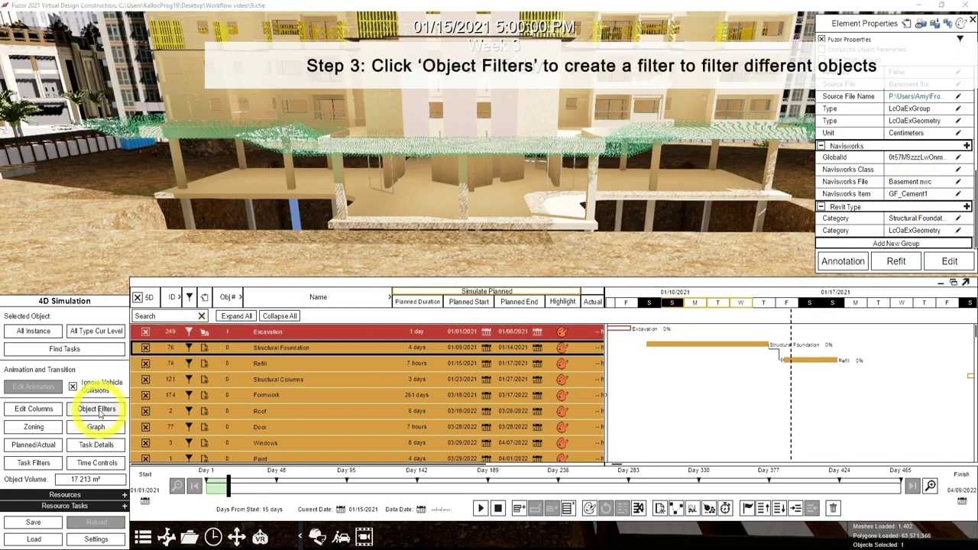
- Create a filter with the rule Category equals Structural Foundation, and highlight the 15 matching objects
{"action": "left_click", "coordinate": [97, 411]}
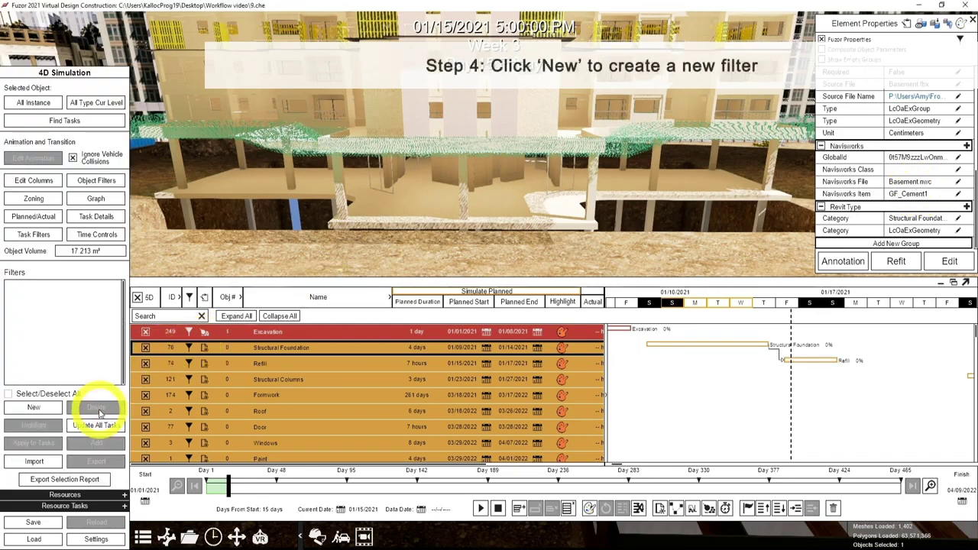
{"action": "left_click", "coordinate": [34, 408]}
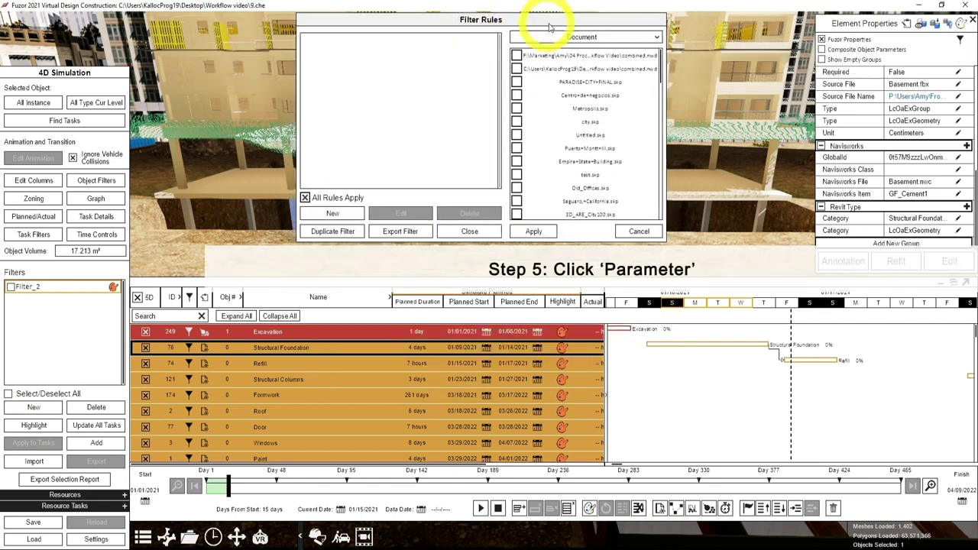
{"action": "left_click", "coordinate": [584, 40]}
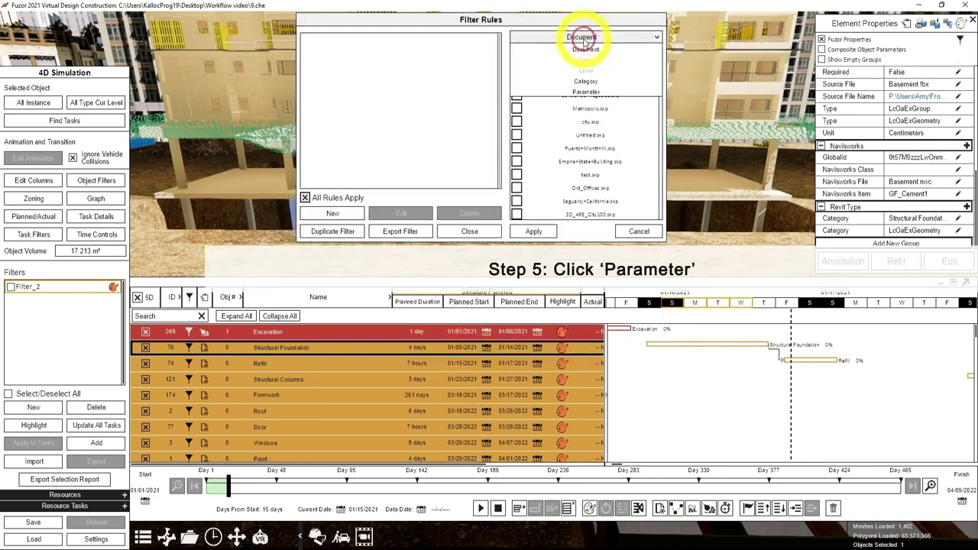
{"action": "left_click", "coordinate": [597, 93]}
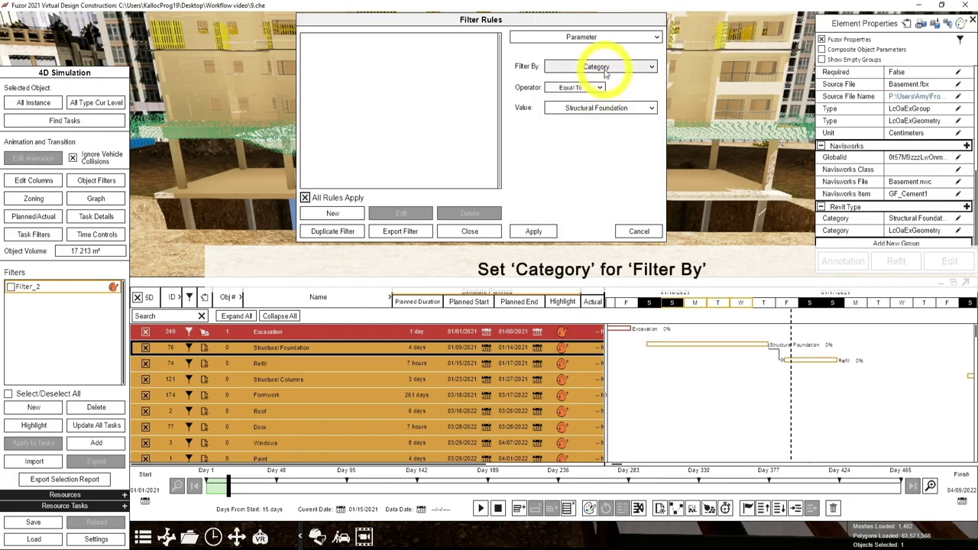
{"action": "left_click", "coordinate": [604, 69]}
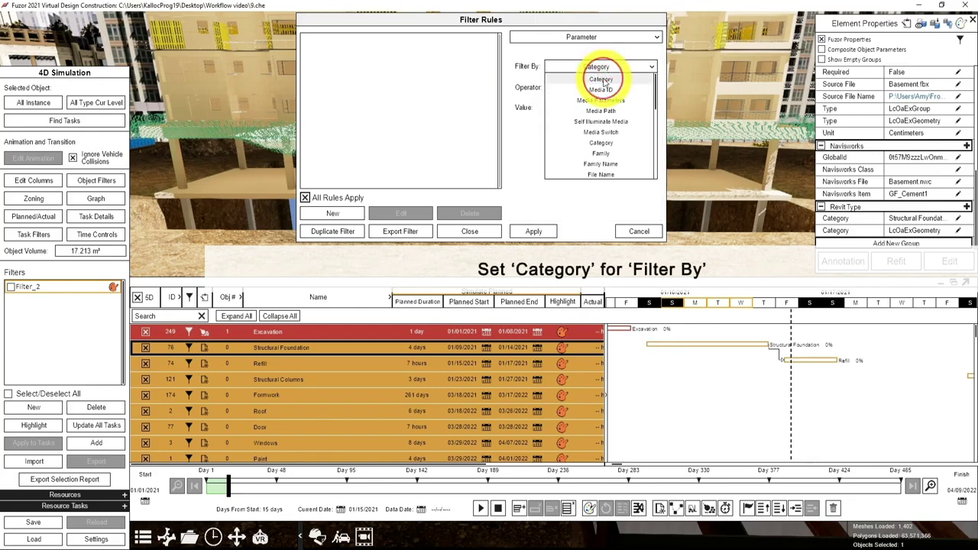
{"action": "left_click", "coordinate": [604, 81]}
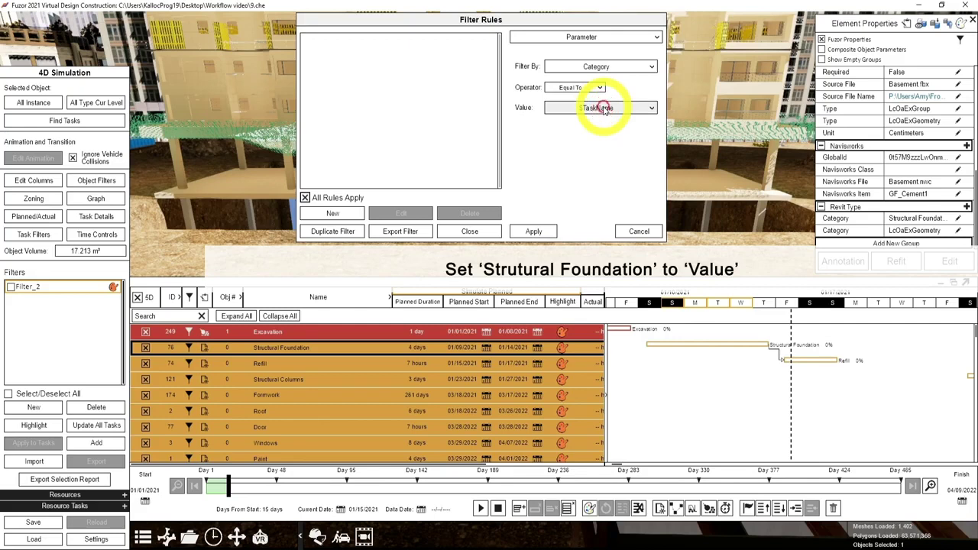
{"action": "left_click", "coordinate": [603, 108]}
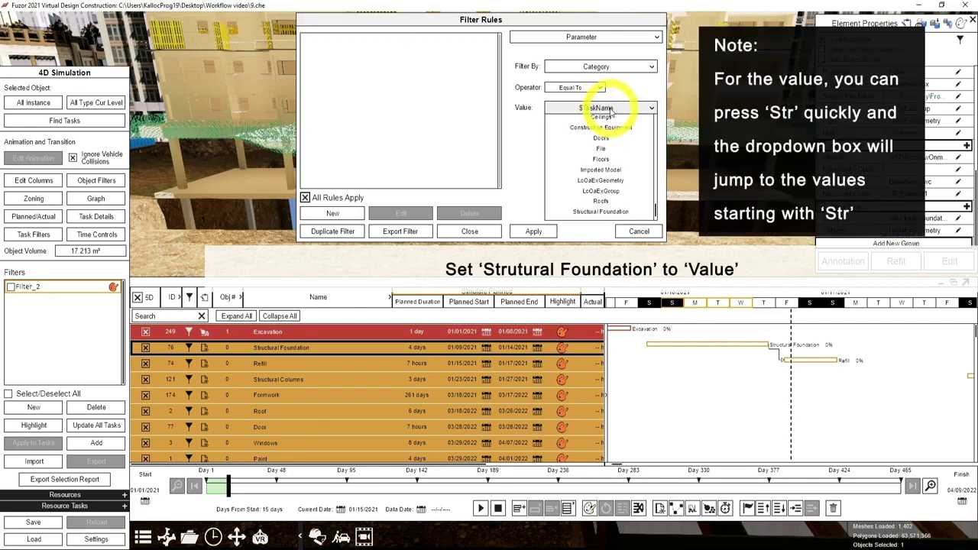
{"action": "left_click", "coordinate": [601, 213]}
{"action": "left_click", "coordinate": [540, 231]}
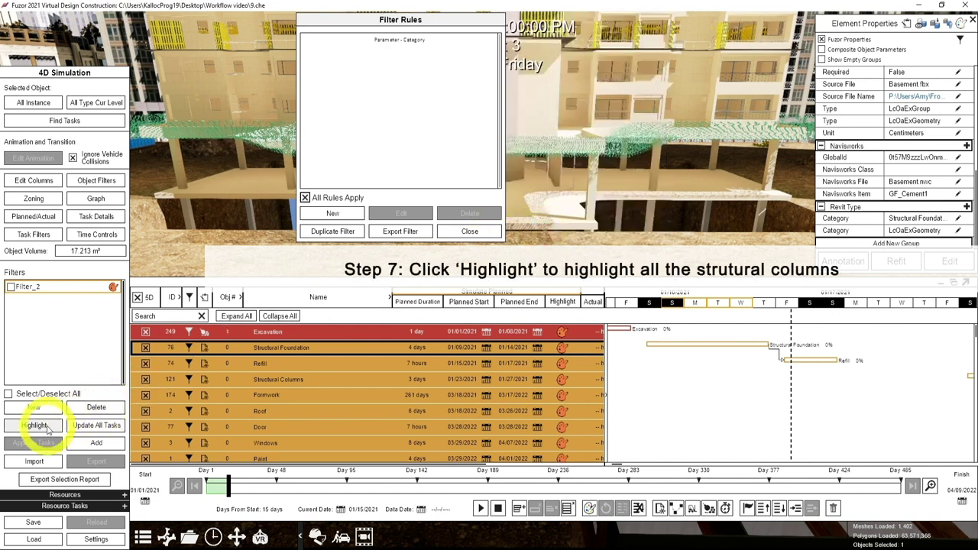
{"action": "left_click", "coordinate": [46, 427]}
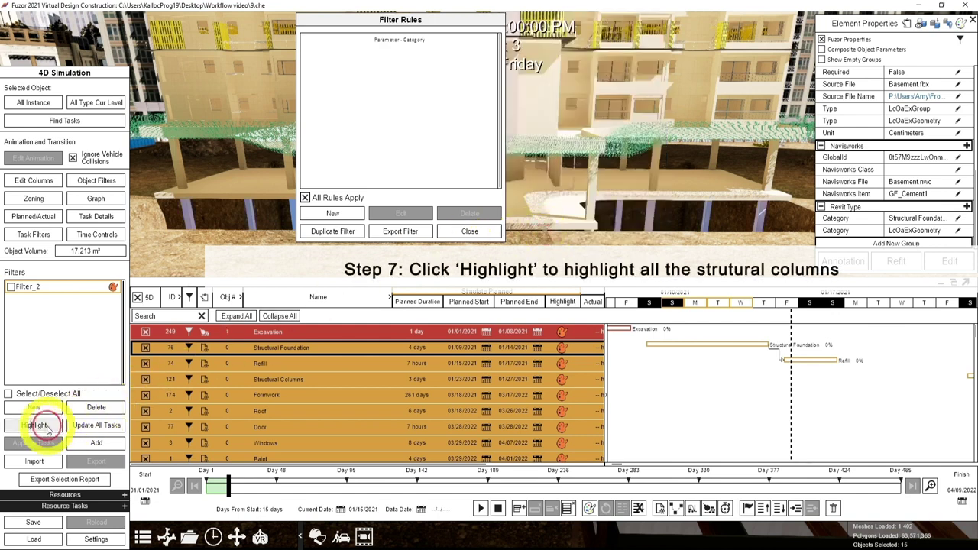
{"action": "left_click", "coordinate": [470, 231]}
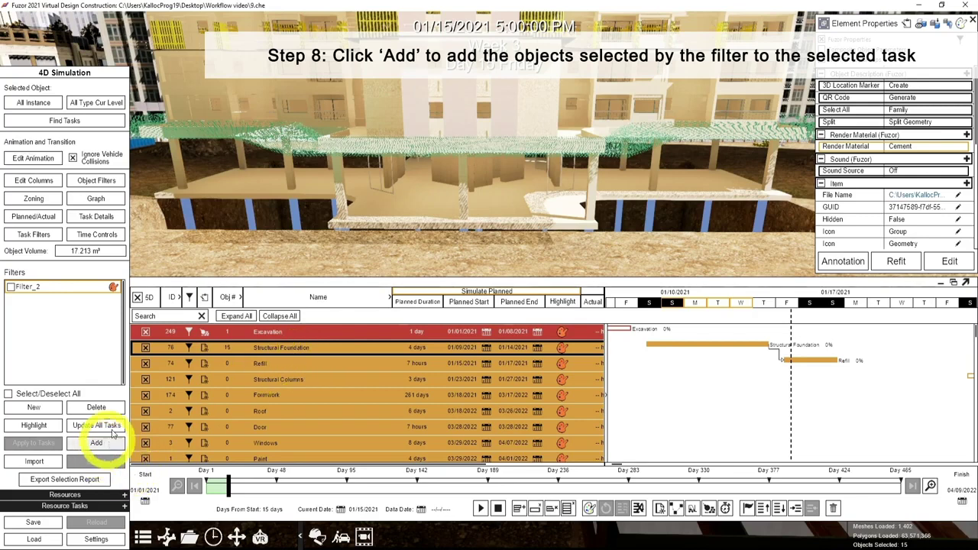
- Rename the new filter to 'Structural Foundation' and close the filter window
{"action": "left_click", "coordinate": [80, 288]}
{"action": "double_click", "coordinate": [36, 287]}
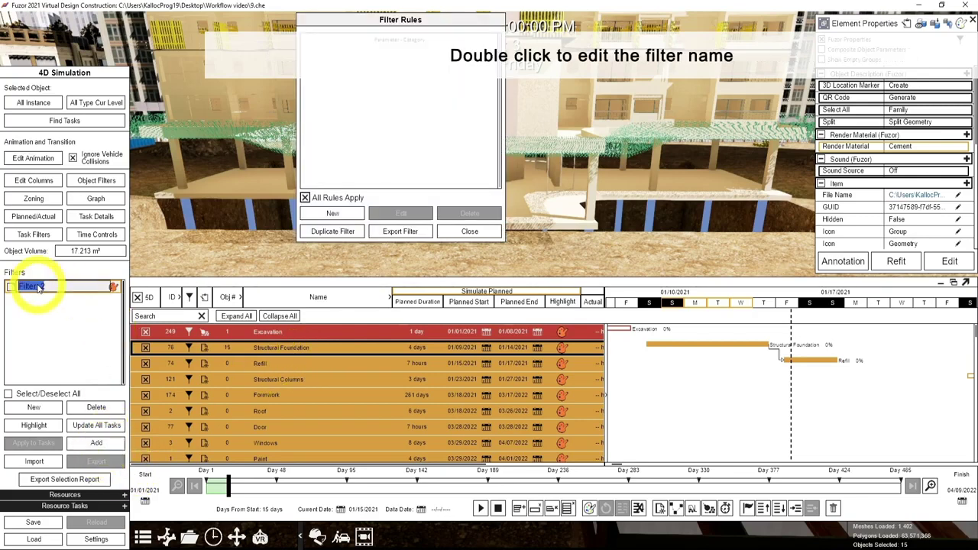
{"action": "type", "text": "Structural Foundation"}
{"action": "key", "text": "Return"}
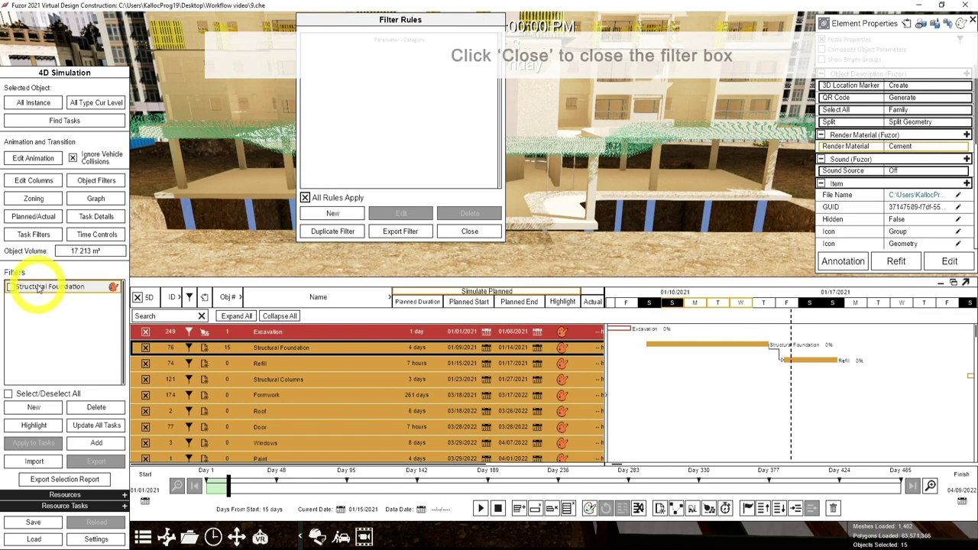
{"action": "left_click", "coordinate": [463, 232]}
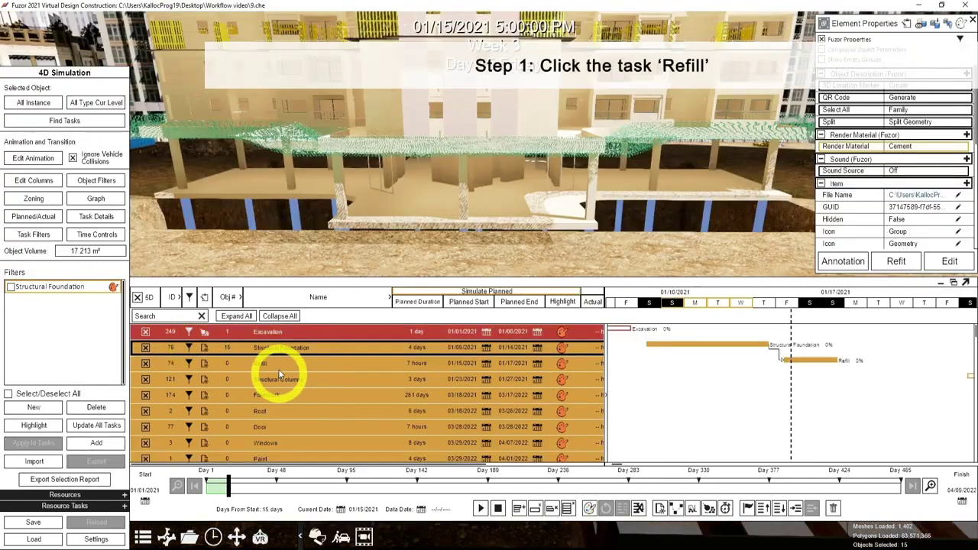
- Add the ground to the Refill task, accepting the already-assigned warning, then rewind to the start date
{"action": "left_click", "coordinate": [277, 369]}
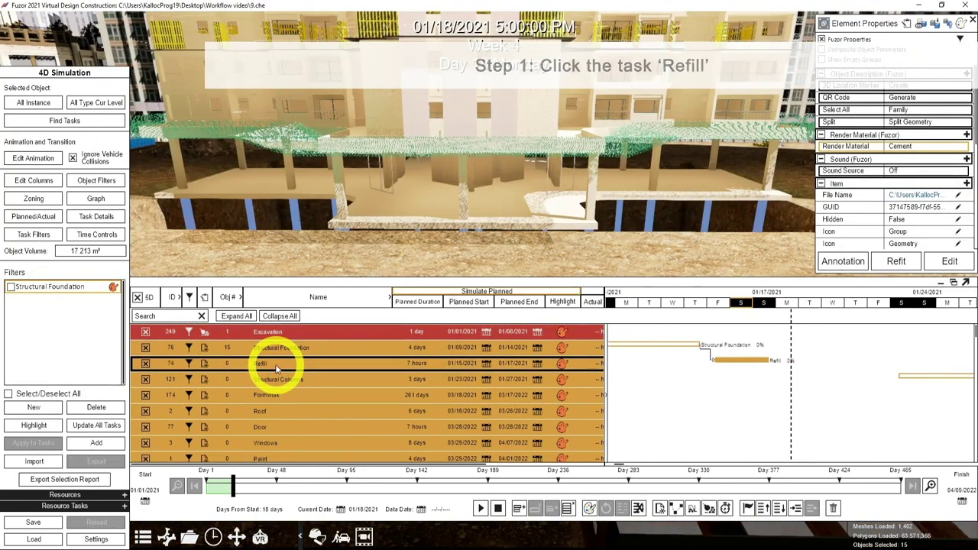
{"action": "left_click_drag", "start_coordinate": [233, 483], "coordinate": [193, 484]}
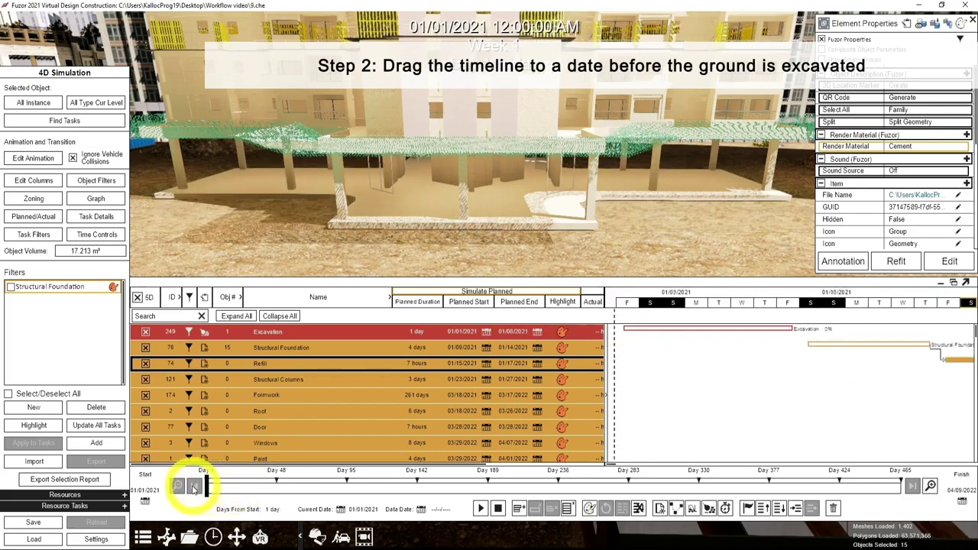
{"action": "left_click", "coordinate": [301, 220]}
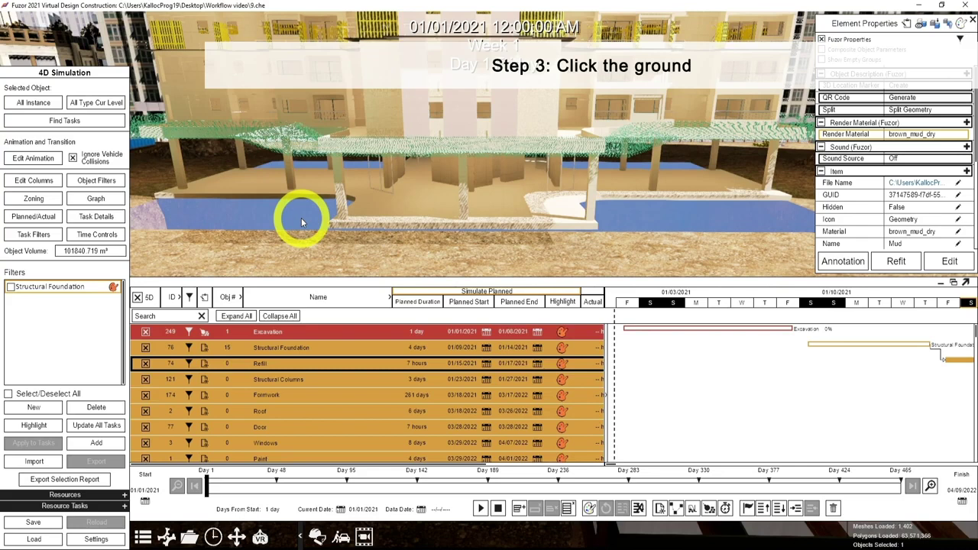
{"action": "left_click", "coordinate": [518, 509]}
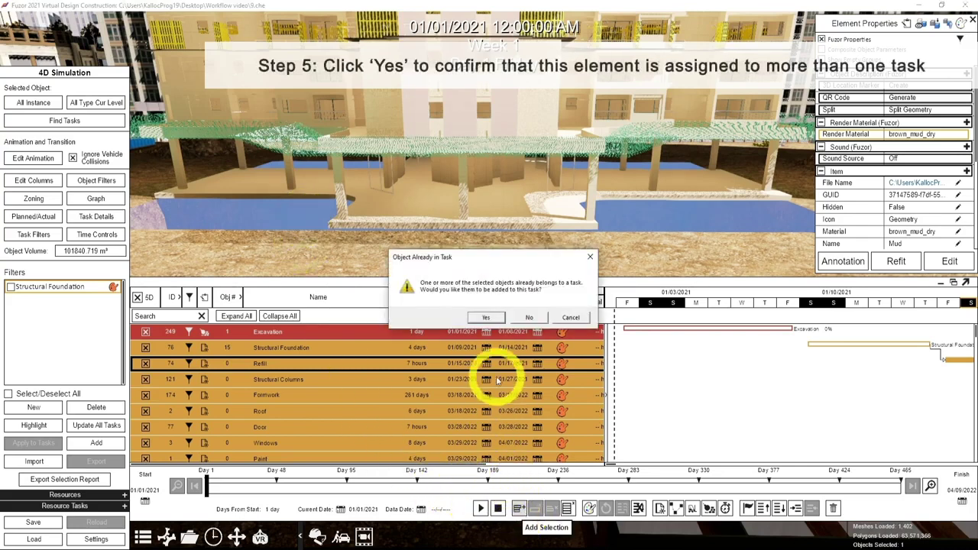
{"action": "left_click", "coordinate": [487, 318]}
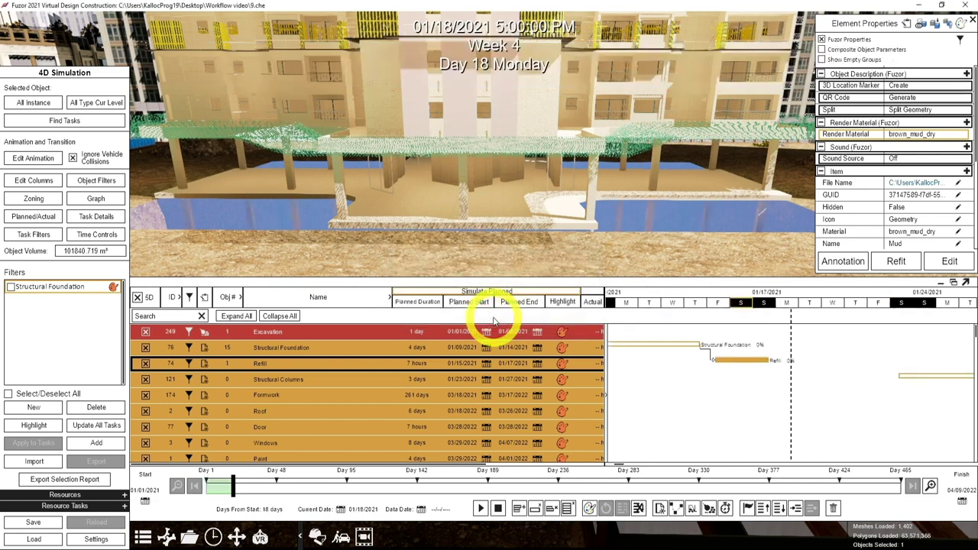
{"action": "left_click", "coordinate": [195, 487]}
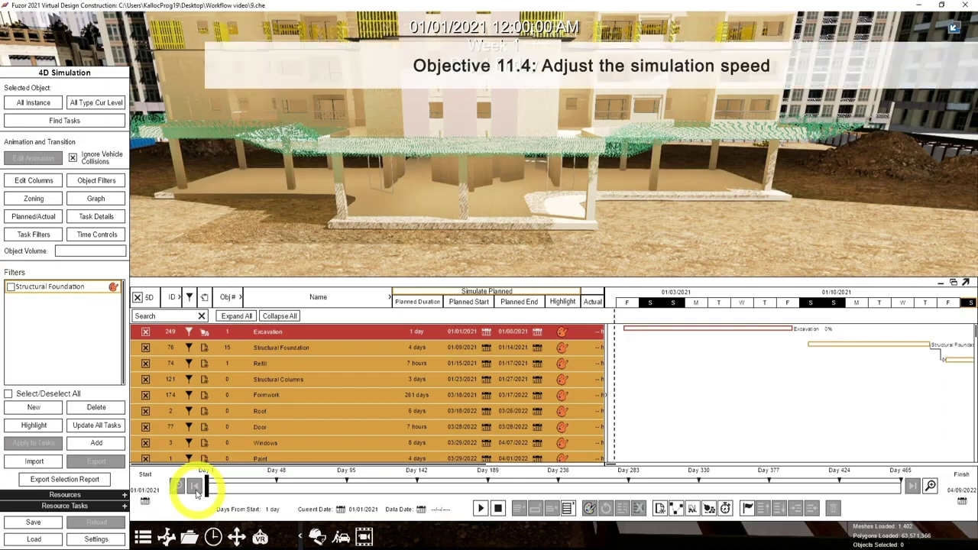
- Show the time controls and set the simulation speed to 2.28 days per second
{"action": "left_click", "coordinate": [106, 238]}
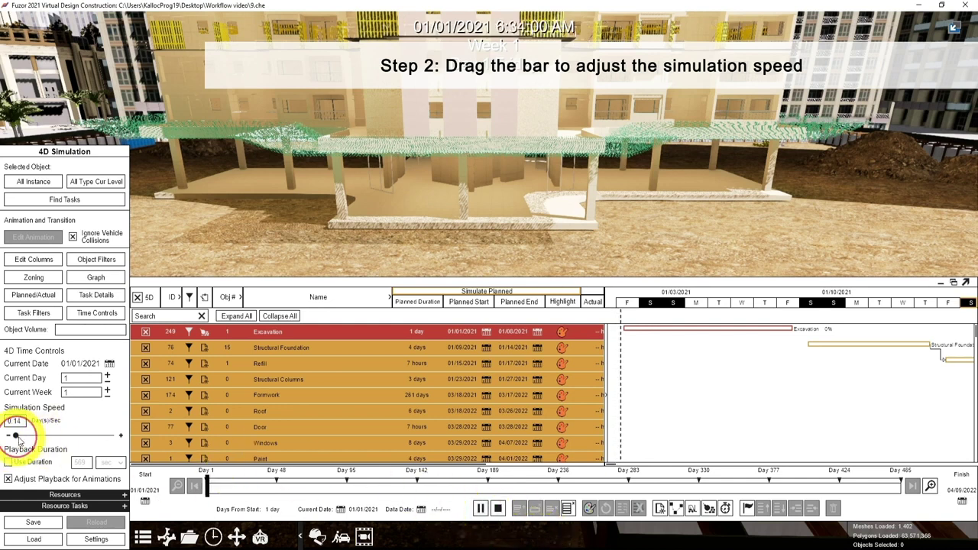
{"action": "left_click_drag", "start_coordinate": [16, 439], "coordinate": [111, 447]}
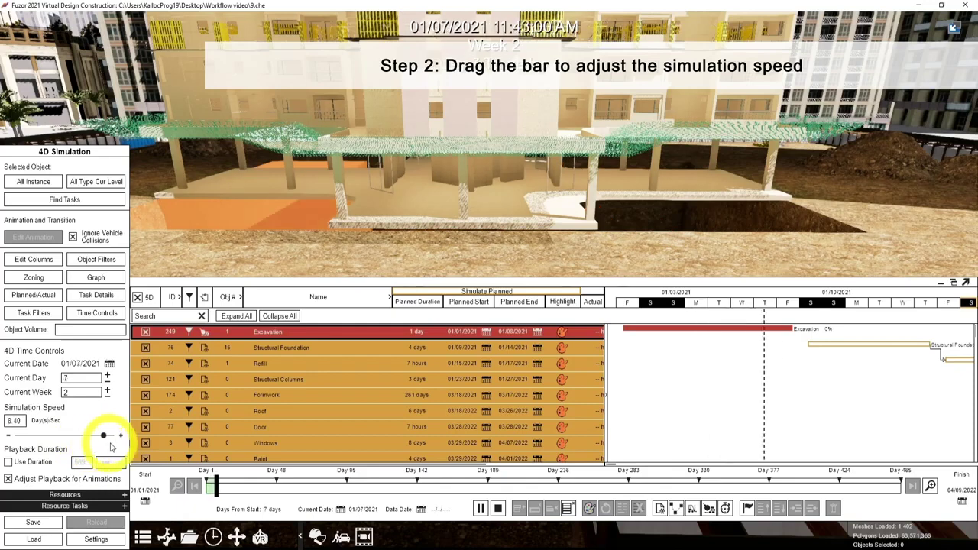
{"action": "left_click_drag", "start_coordinate": [111, 447], "coordinate": [58, 449]}
- Pause the simulation and drag the timeline back toward Day 1
{"action": "left_click", "coordinate": [482, 509]}
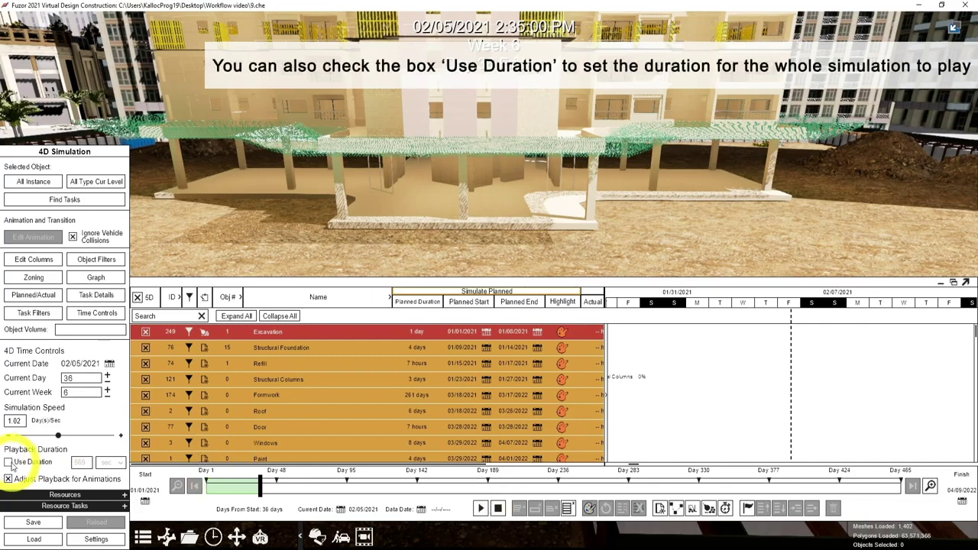
{"action": "left_click_drag", "start_coordinate": [260, 484], "coordinate": [206, 484]}
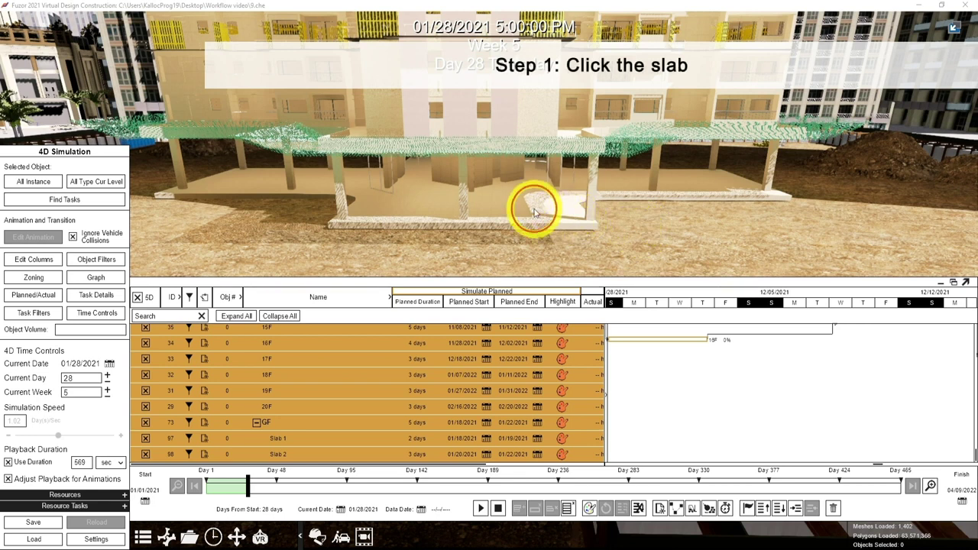
- Split the slab in two with a mid-slab cutting plane, colouring the section pink
{"action": "left_click", "coordinate": [535, 213]}
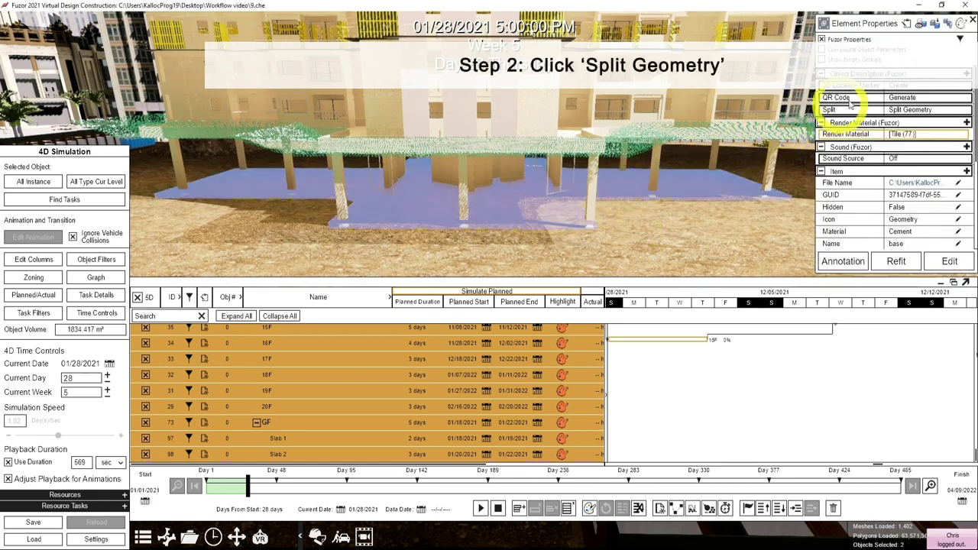
{"action": "left_click", "coordinate": [919, 109]}
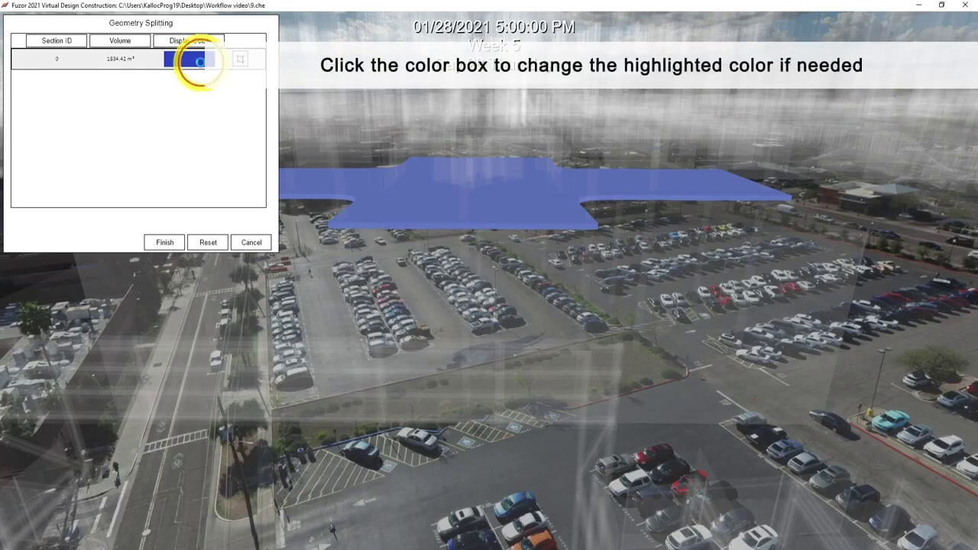
{"action": "left_click", "coordinate": [200, 61]}
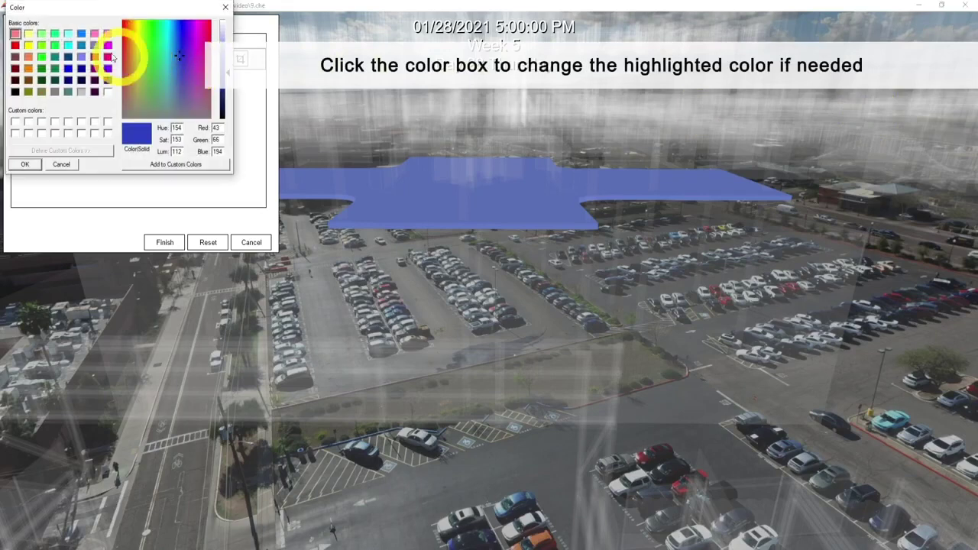
{"action": "left_click", "coordinate": [26, 164]}
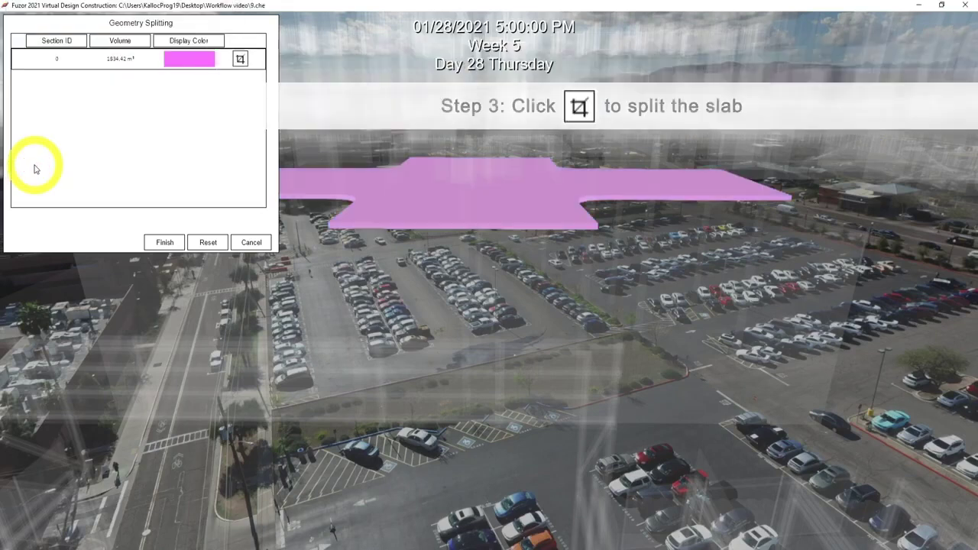
{"action": "left_click", "coordinate": [243, 61]}
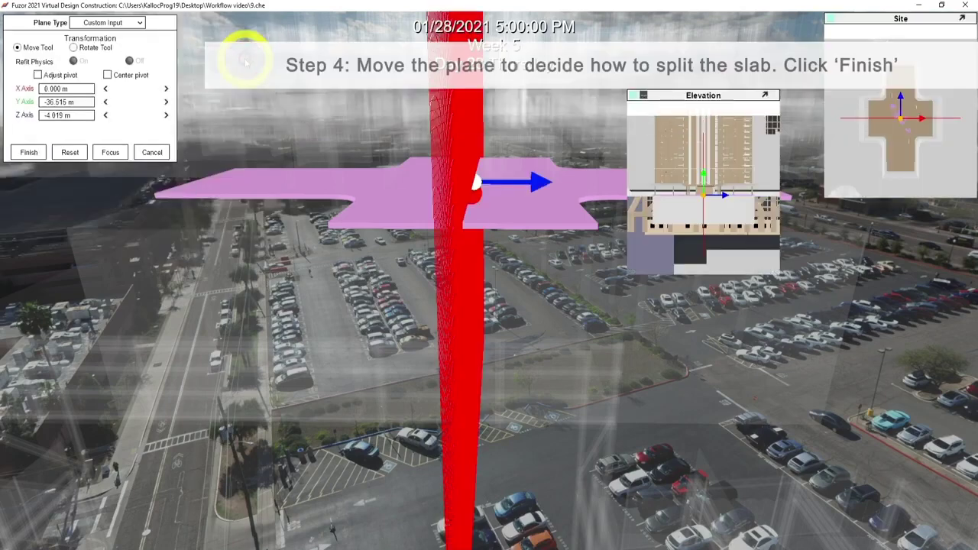
{"action": "mouse_move", "coordinate": [535, 181]}
{"action": "left_mouse_down"}
{"action": "mouse_move", "coordinate": [404, 166]}
{"action": "mouse_move", "coordinate": [467, 165]}
{"action": "mouse_move", "coordinate": [521, 181]}
{"action": "mouse_move", "coordinate": [537, 188]}
{"action": "mouse_move", "coordinate": [547, 219]}
{"action": "left_mouse_up"}
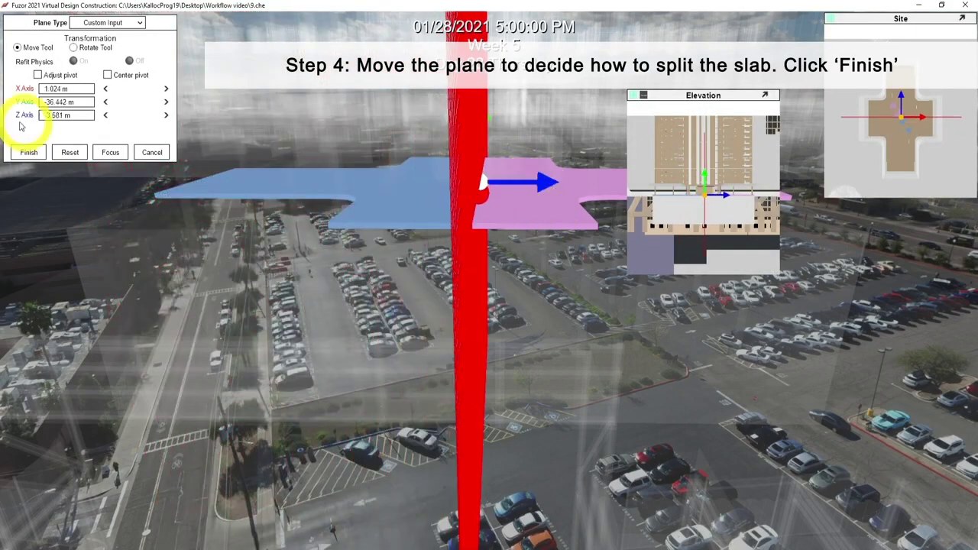
{"action": "left_click", "coordinate": [28, 153]}
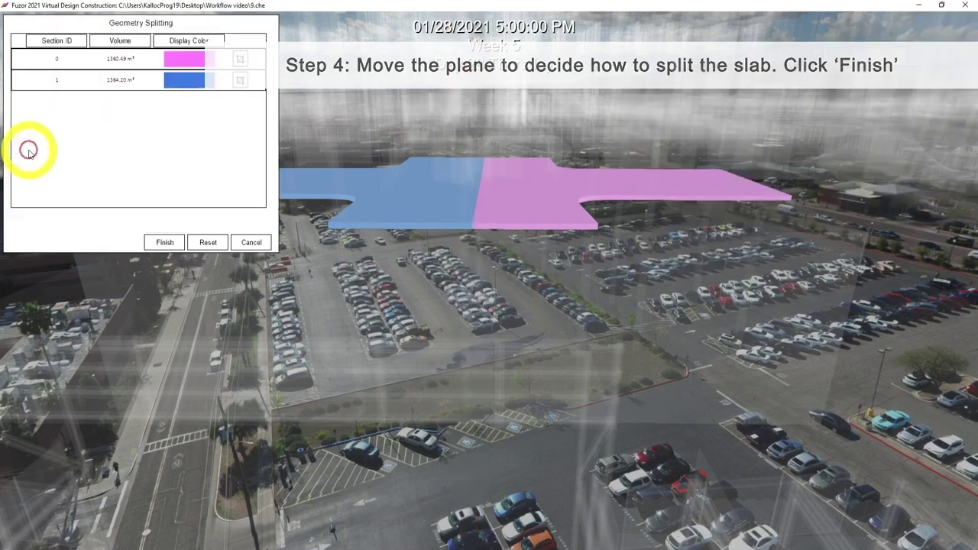
{"action": "left_click", "coordinate": [164, 243]}
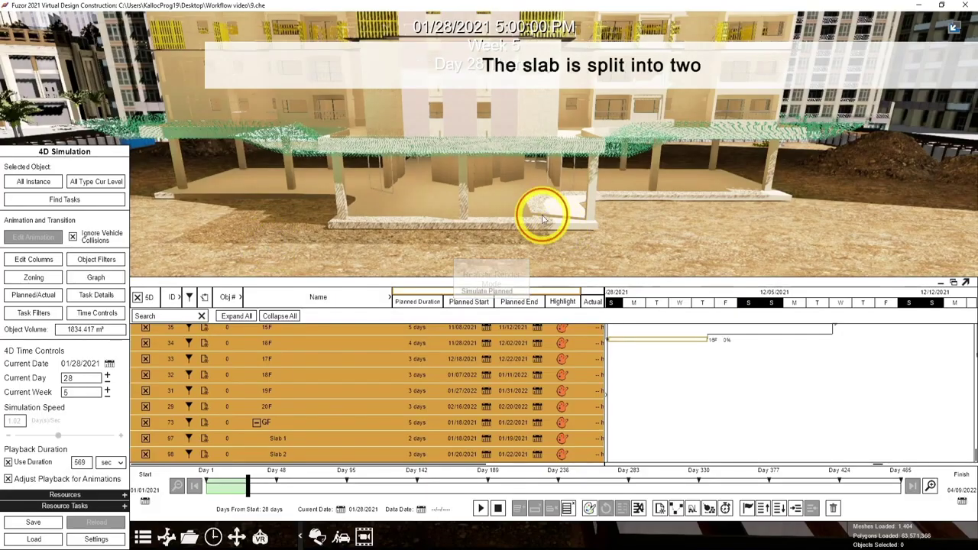
- Assign the left slab piece to the Slab 1 task
{"action": "left_click", "coordinate": [523, 209]}
{"action": "left_click", "coordinate": [431, 206]}
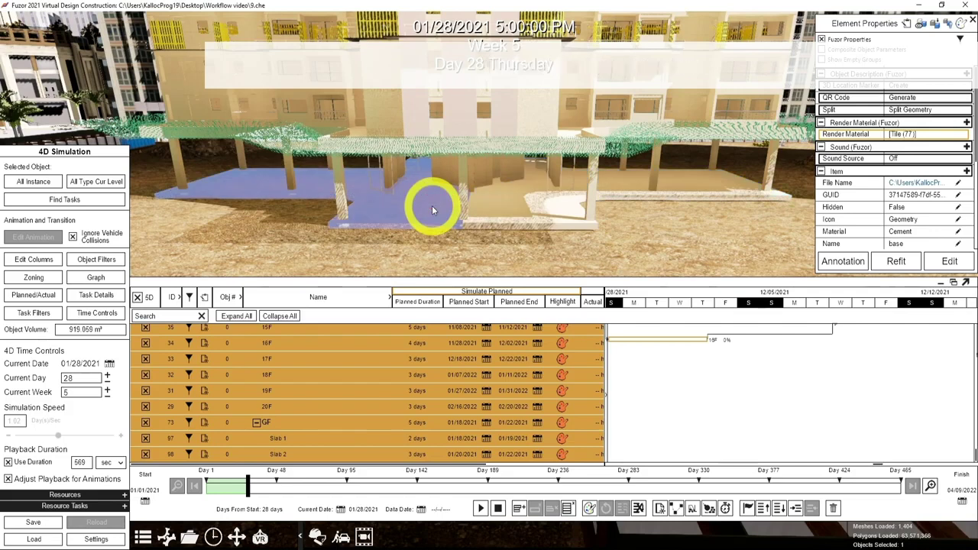
{"action": "left_click", "coordinate": [372, 440]}
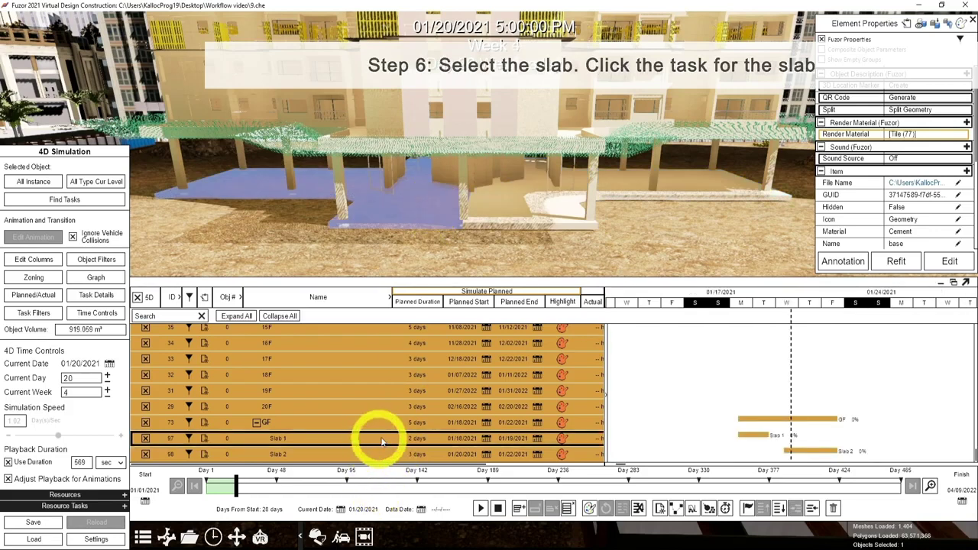
{"action": "left_click", "coordinate": [520, 509]}
- Assign the right slab piece to the Slab 2 task and advance the simulation to a later day
{"action": "left_click", "coordinate": [385, 453]}
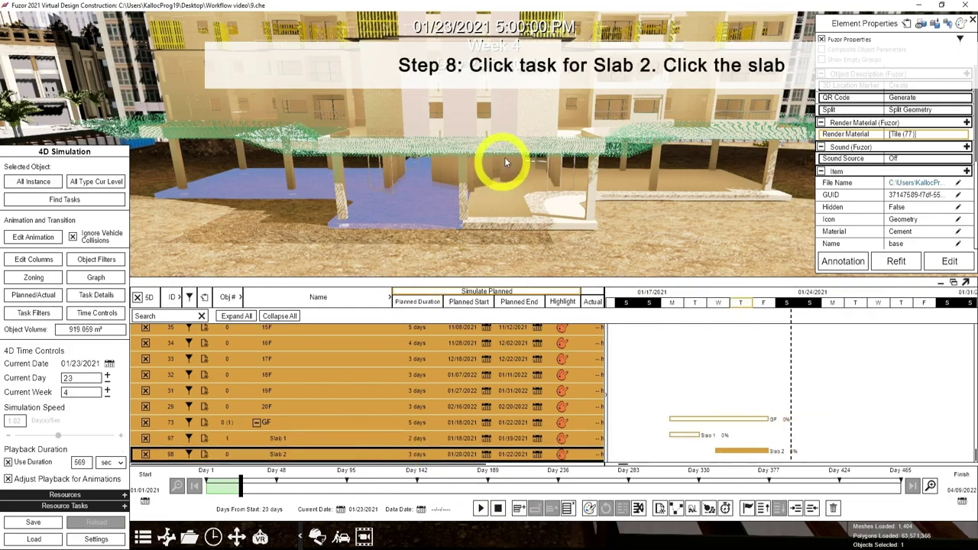
{"action": "left_click", "coordinate": [510, 212]}
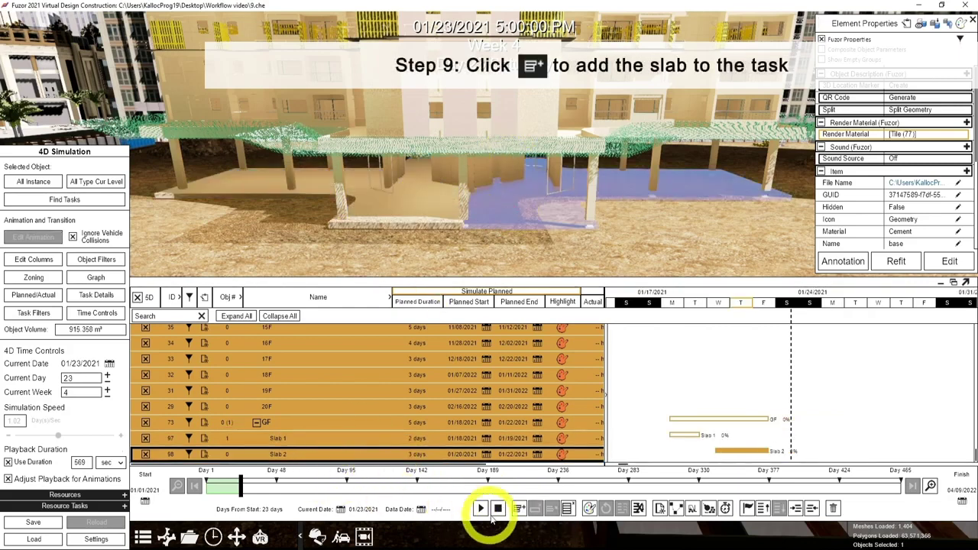
{"action": "left_click", "coordinate": [518, 510]}
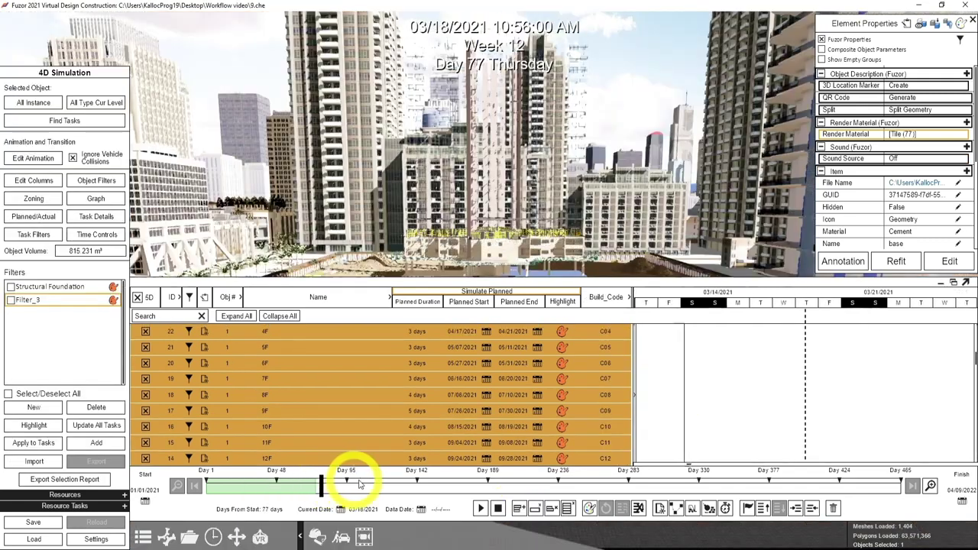
{"action": "mouse_move", "coordinate": [328, 482]}
{"action": "left_mouse_down"}
{"action": "mouse_move", "coordinate": [826, 470]}
{"action": "mouse_move", "coordinate": [919, 479]}
{"action": "left_mouse_up"}
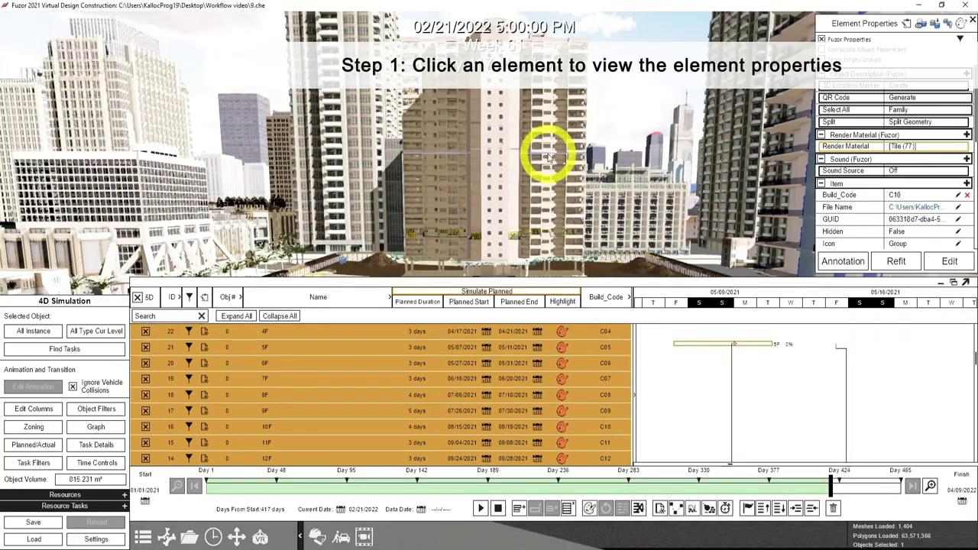
- Add and apply a filter rule where the Build_Code parameter equals the task's $Custom1 value
{"action": "left_click", "coordinate": [100, 411]}
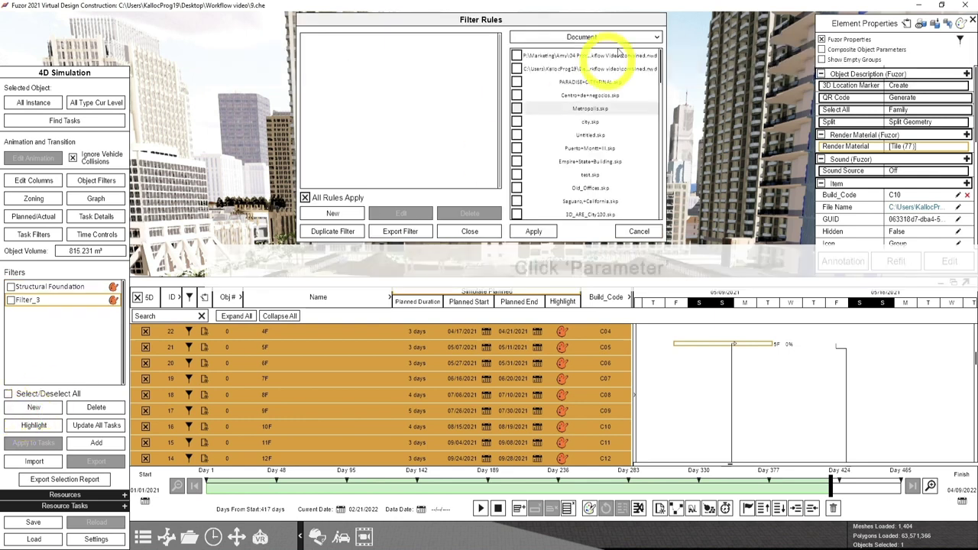
{"action": "left_click", "coordinate": [638, 36]}
{"action": "left_click", "coordinate": [602, 93]}
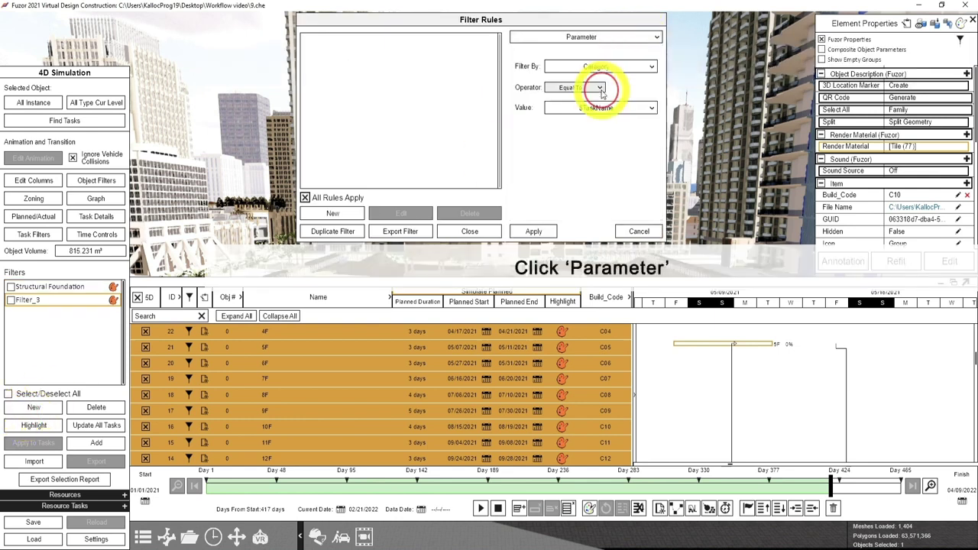
{"action": "left_click", "coordinate": [608, 68]}
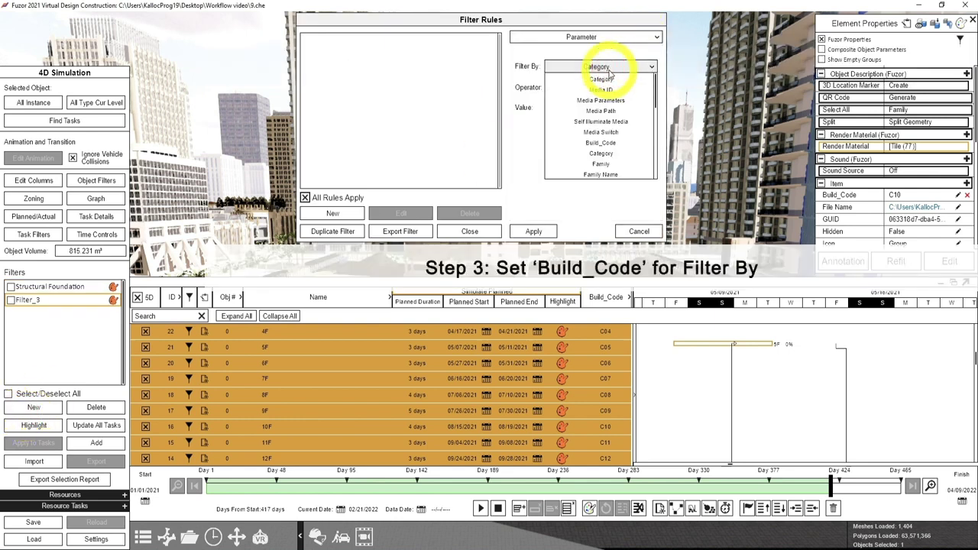
{"action": "left_click", "coordinate": [600, 142]}
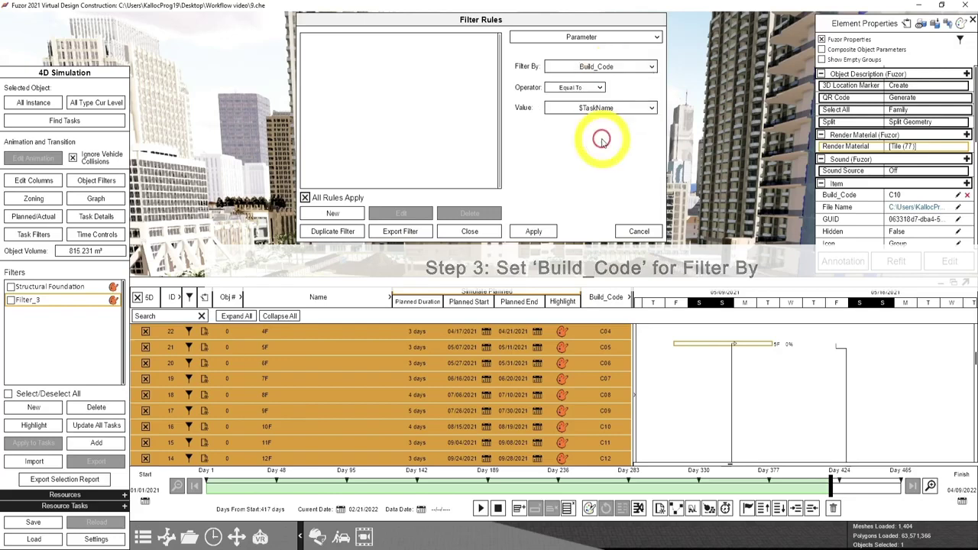
{"action": "left_click", "coordinate": [604, 109]}
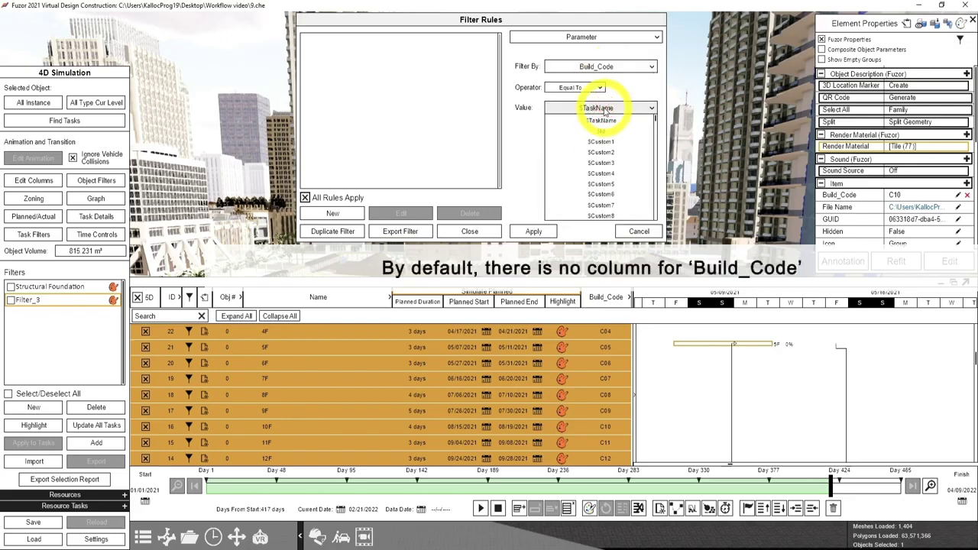
{"action": "left_click", "coordinate": [44, 180]}
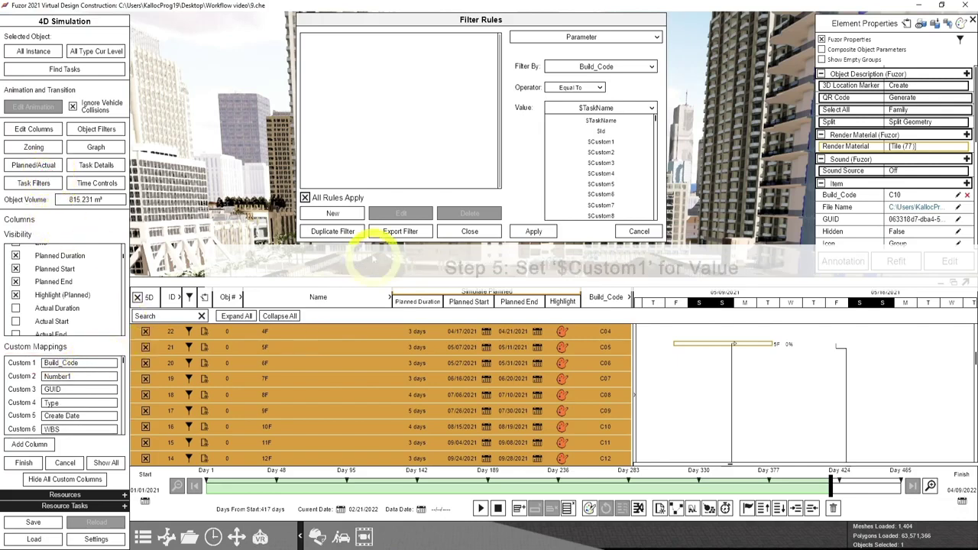
{"action": "left_click", "coordinate": [601, 143]}
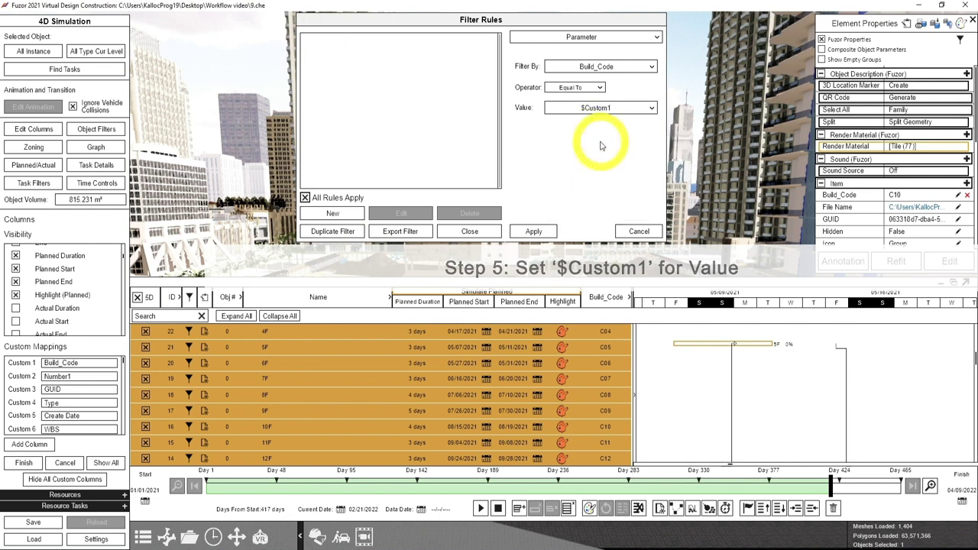
{"action": "left_click", "coordinate": [527, 233]}
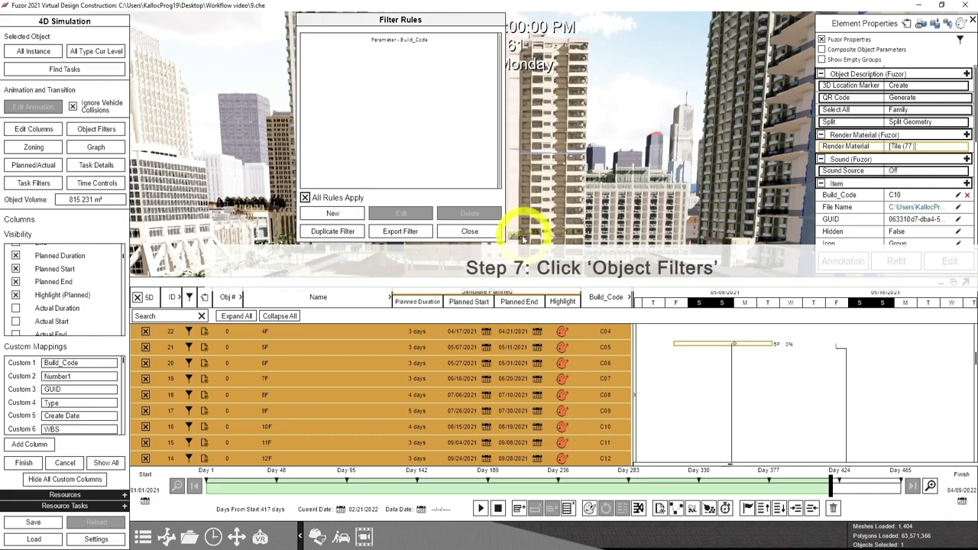
- Apply the Build_Code filter to the floor tasks, close Filter Rules, and scrub the timeline forward
{"action": "left_click", "coordinate": [97, 130]}
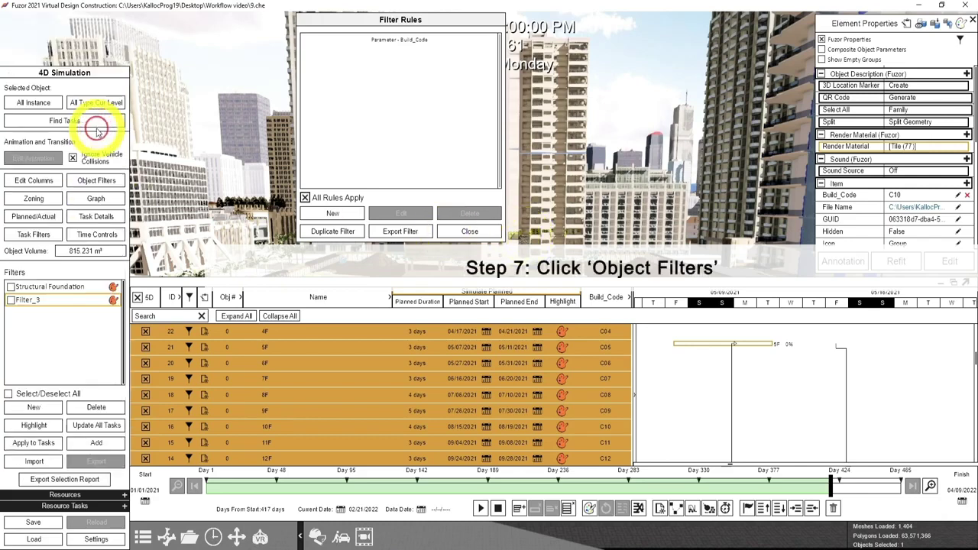
{"action": "left_click", "coordinate": [31, 443]}
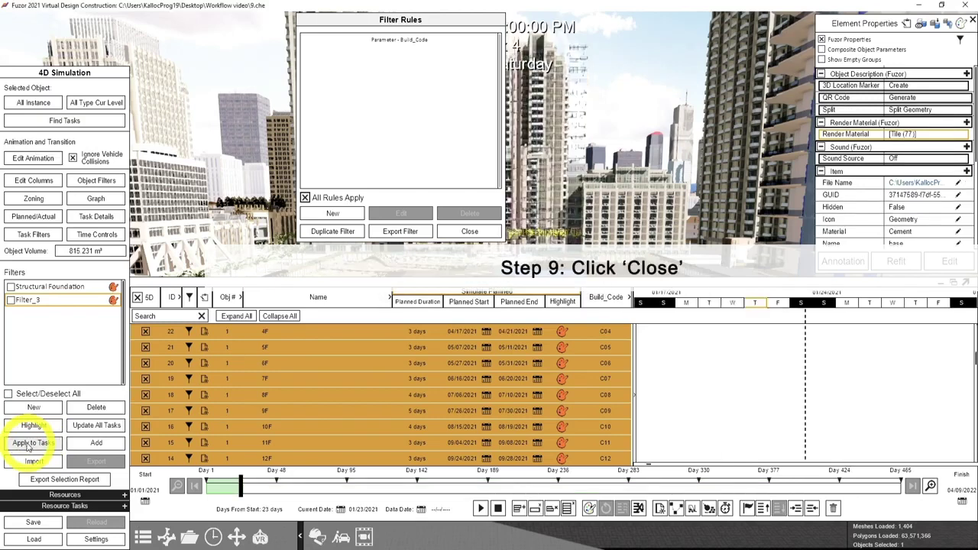
{"action": "left_click", "coordinate": [469, 231]}
{"action": "left_click_drag", "start_coordinate": [217, 482], "coordinate": [879, 481]}
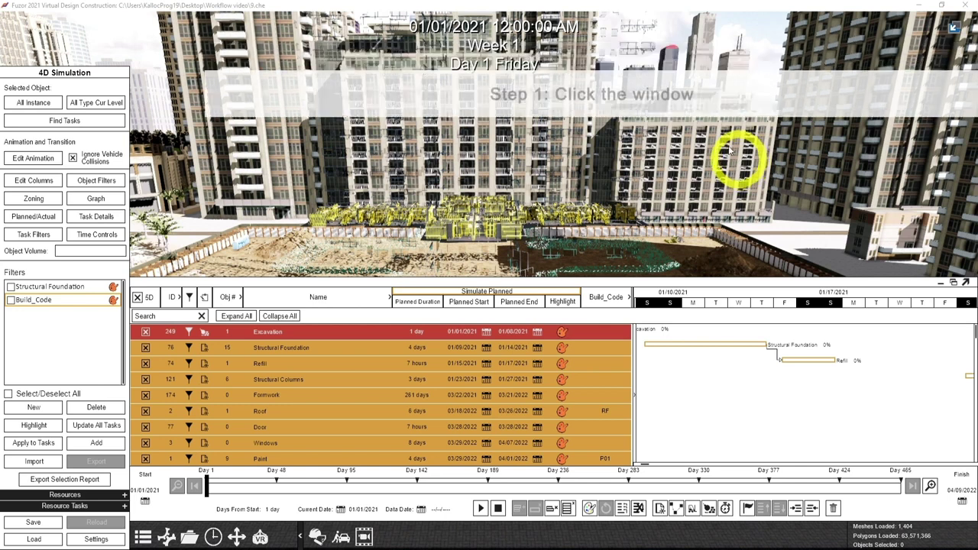
- Select all 42 windows of one type on the current level and add them to the Windows task
{"action": "left_click", "coordinate": [626, 48]}
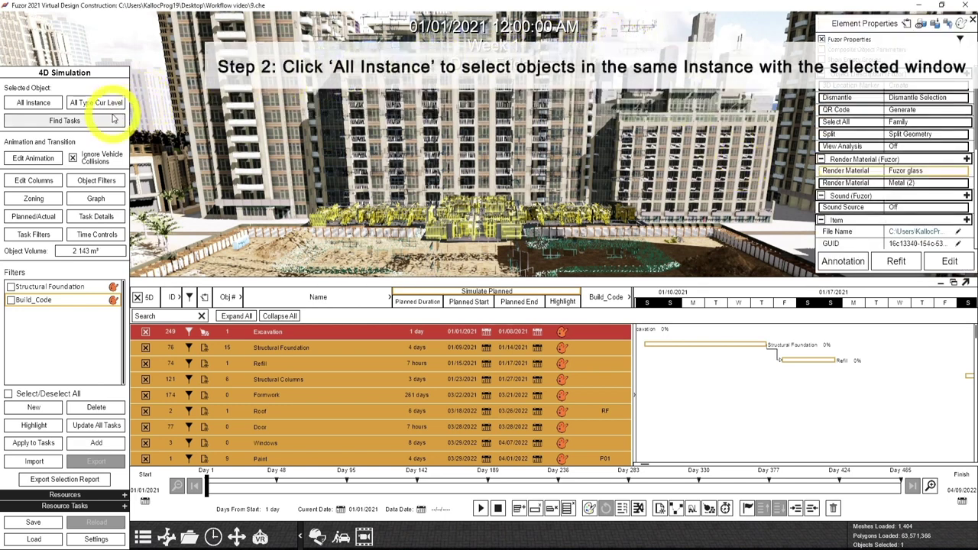
{"action": "left_click", "coordinate": [47, 106]}
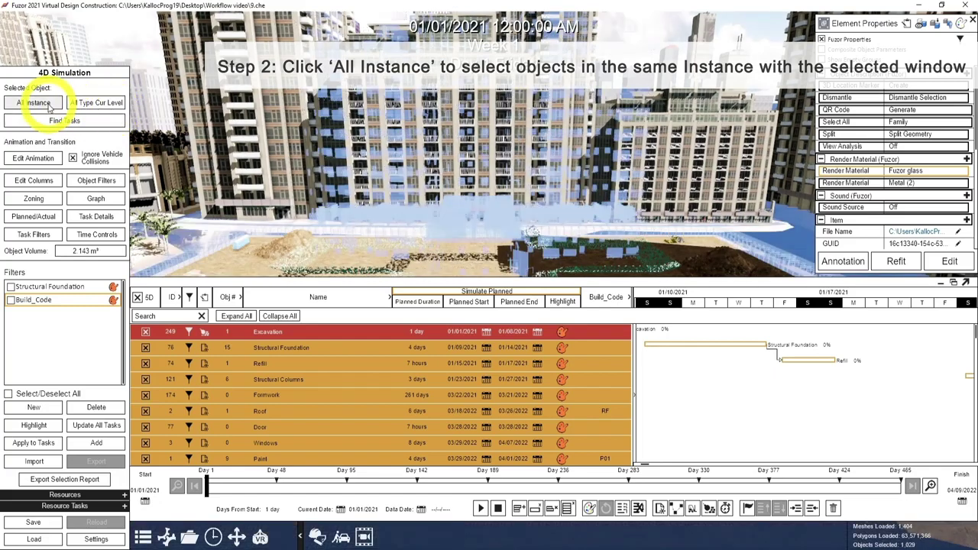
{"action": "right_click", "coordinate": [259, 92]}
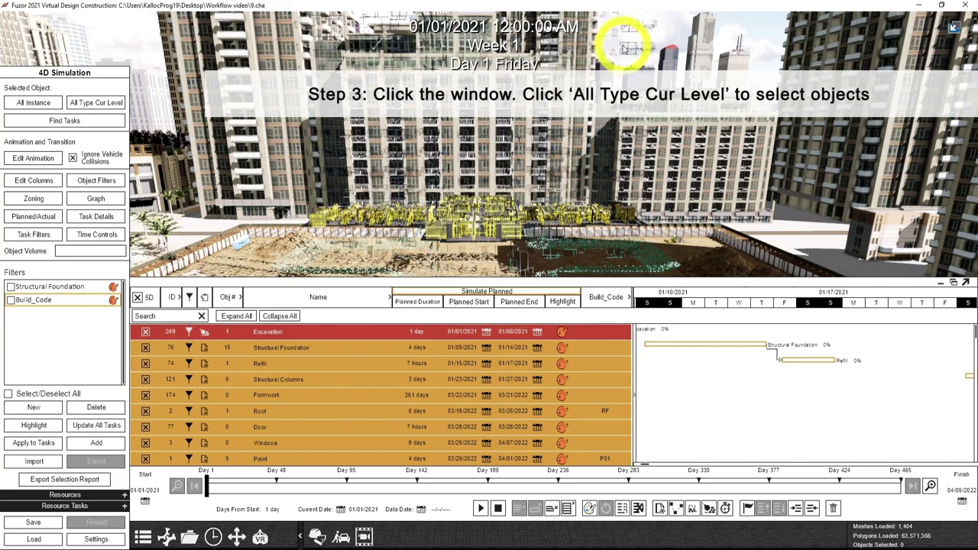
{"action": "left_click", "coordinate": [631, 50]}
{"action": "left_click", "coordinate": [95, 102]}
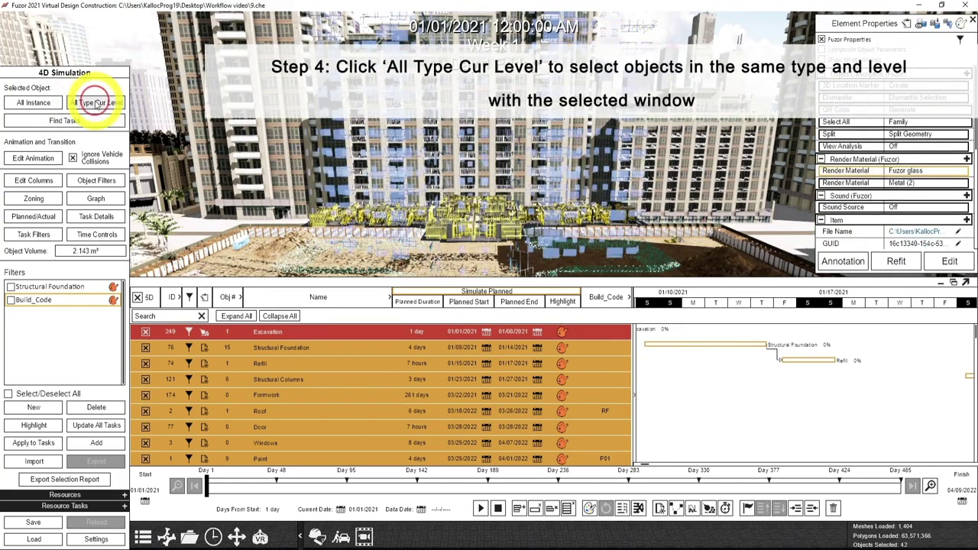
{"action": "left_click", "coordinate": [284, 441]}
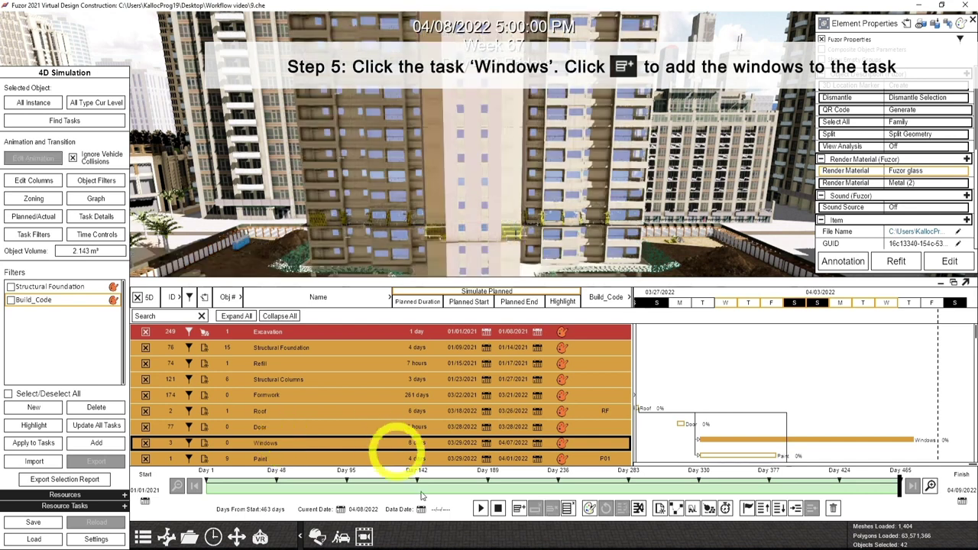
{"action": "left_click", "coordinate": [518, 509]}
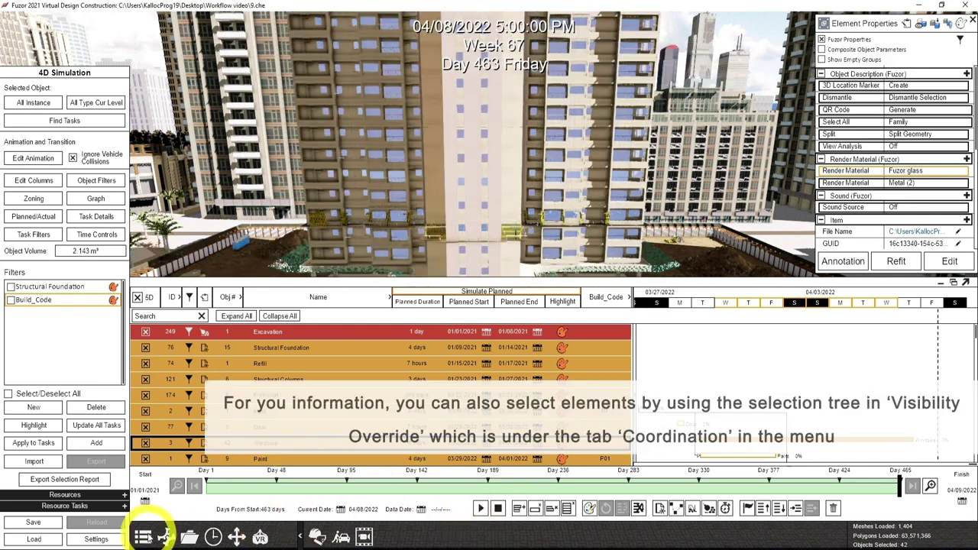
- Open Visibility Override from the Coordination tools to show the model's element tree
{"action": "left_click", "coordinate": [143, 537]}
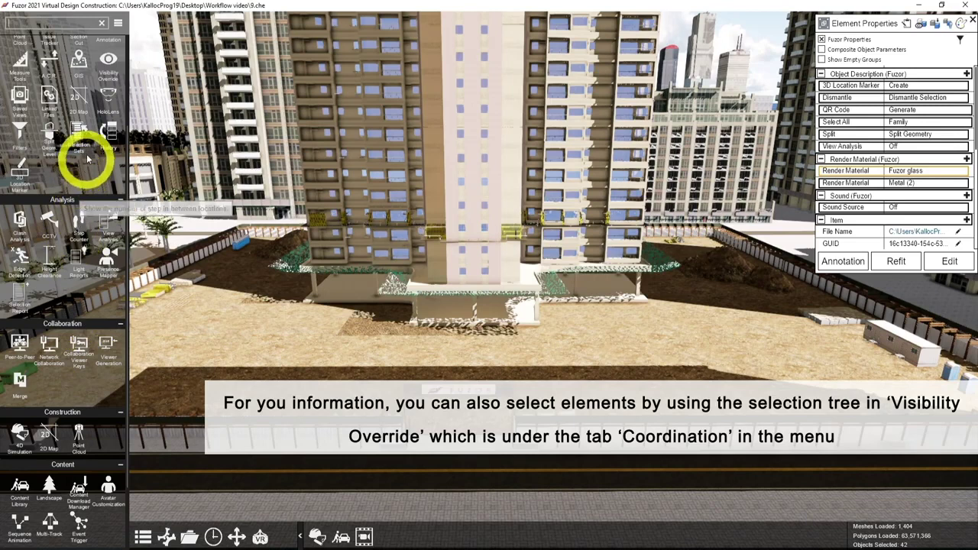
{"action": "left_click", "coordinate": [108, 60]}
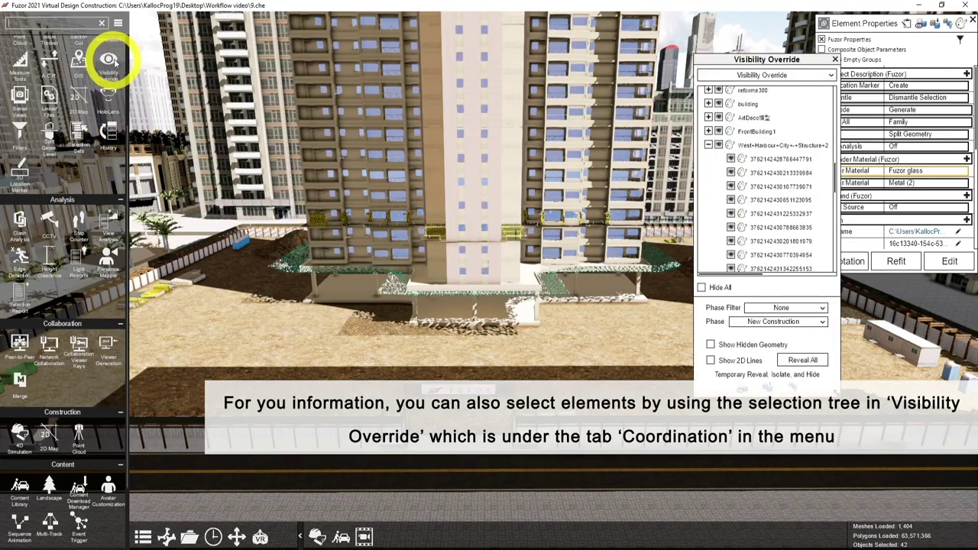
{"action": "scroll", "coordinate": [814, 124], "scroll_direction": "up", "scroll_amount": 5}
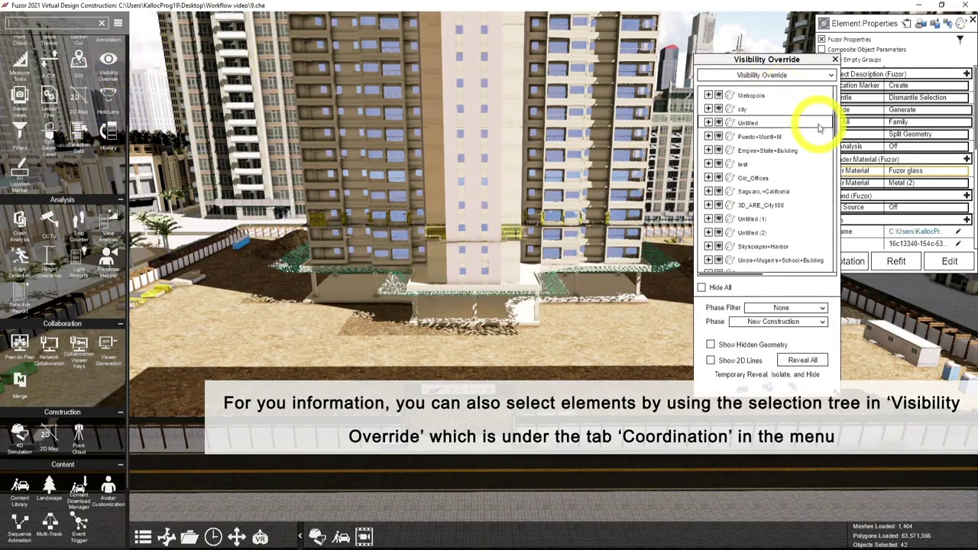